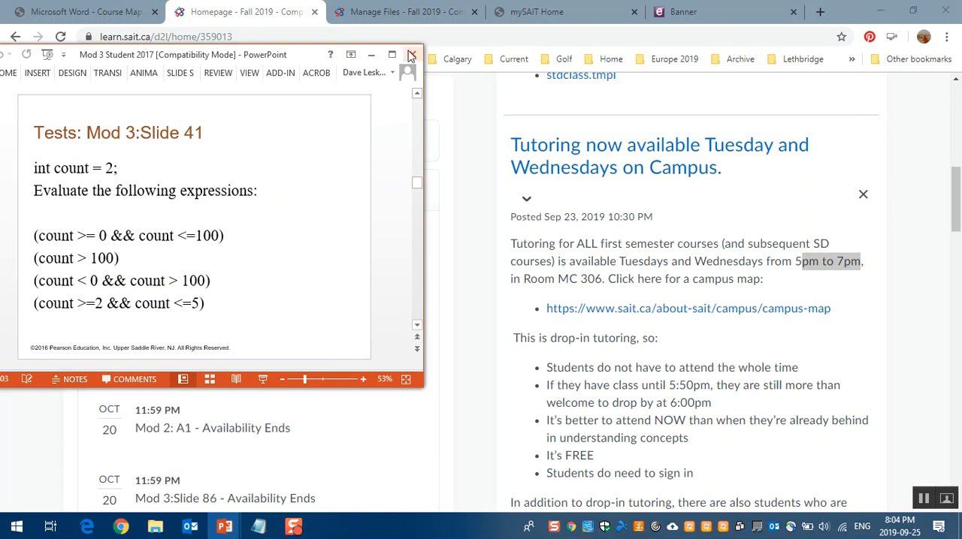
Step: Close the Mod 3 Student 2017 presentation and look through the BlueJ configuration slides in the orientation PowerPoint
{"action": "left_click", "coordinate": [413, 54]}
{"action": "left_click", "coordinate": [220, 528]}
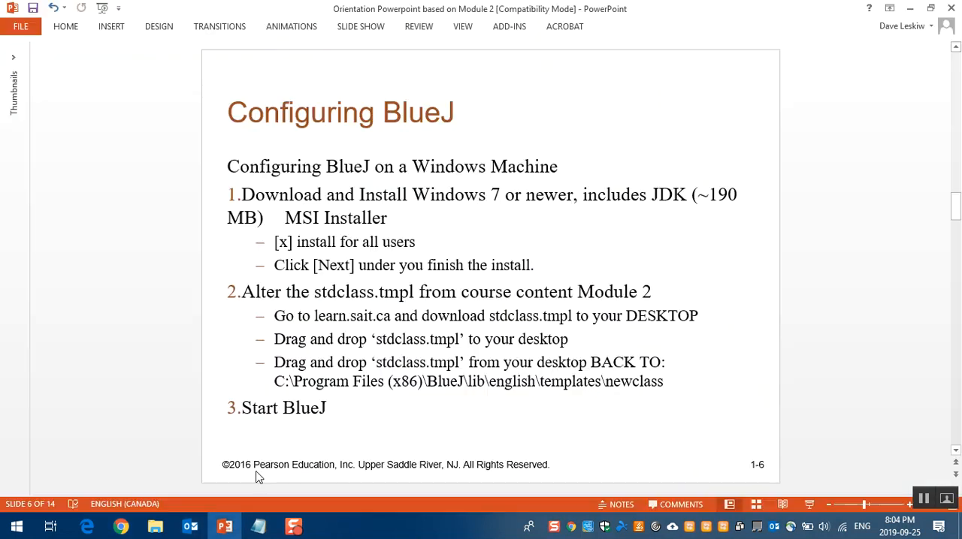
{"action": "scroll", "coordinate": [371, 316], "scroll_direction": "down", "scroll_amount": 3}
{"action": "scroll", "coordinate": [370, 317], "scroll_direction": "up", "scroll_amount": 1}
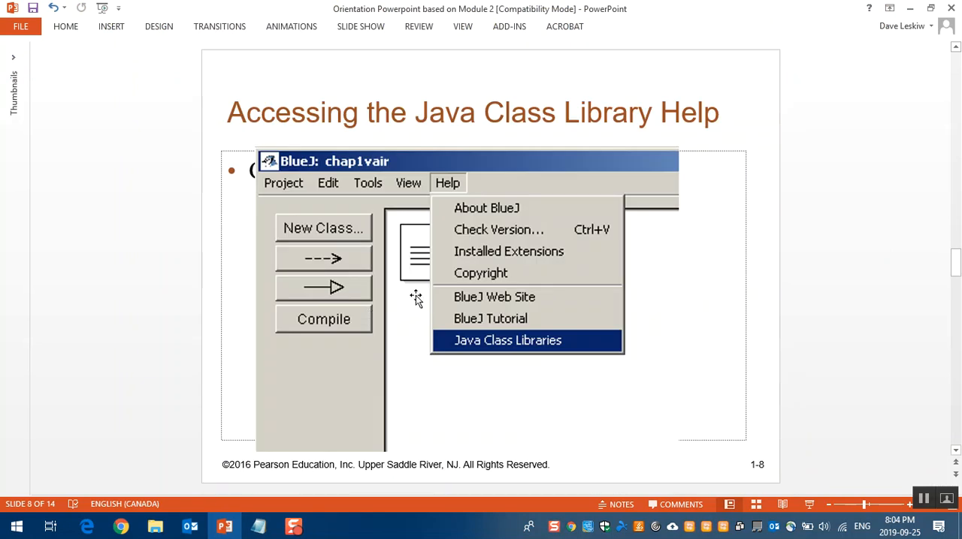
Step: Switch to Chrome, download stdclass.tmpl from the Sept 25 Orientation Session announcement, and show the downloaded file in its folder
{"action": "left_click", "coordinate": [122, 528]}
{"action": "scroll", "coordinate": [653, 405], "scroll_direction": "up", "scroll_amount": 2}
{"action": "scroll", "coordinate": [654, 407], "scroll_direction": "up", "scroll_amount": 2}
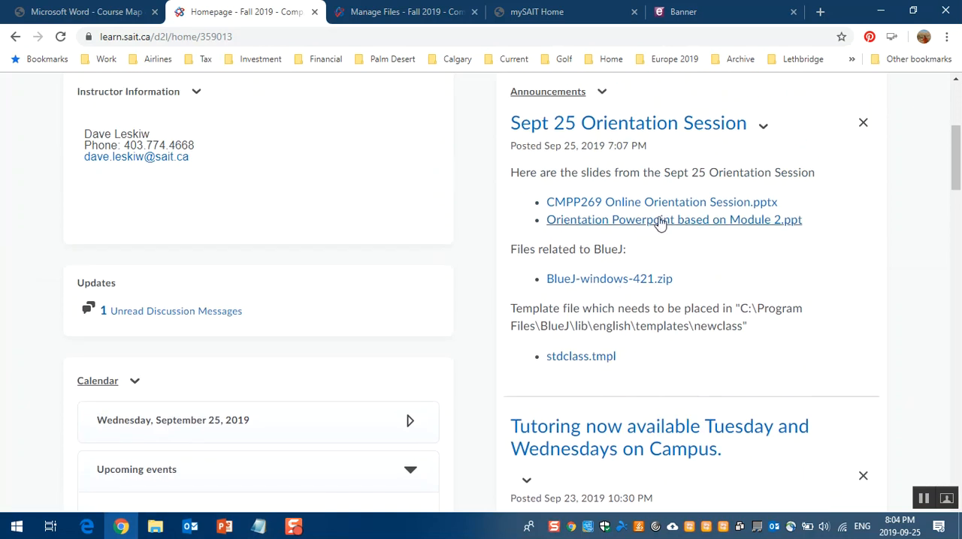
{"action": "scroll", "coordinate": [659, 221], "scroll_direction": "up", "scroll_amount": 2}
{"action": "scroll", "coordinate": [655, 413], "scroll_direction": "down", "scroll_amount": 2}
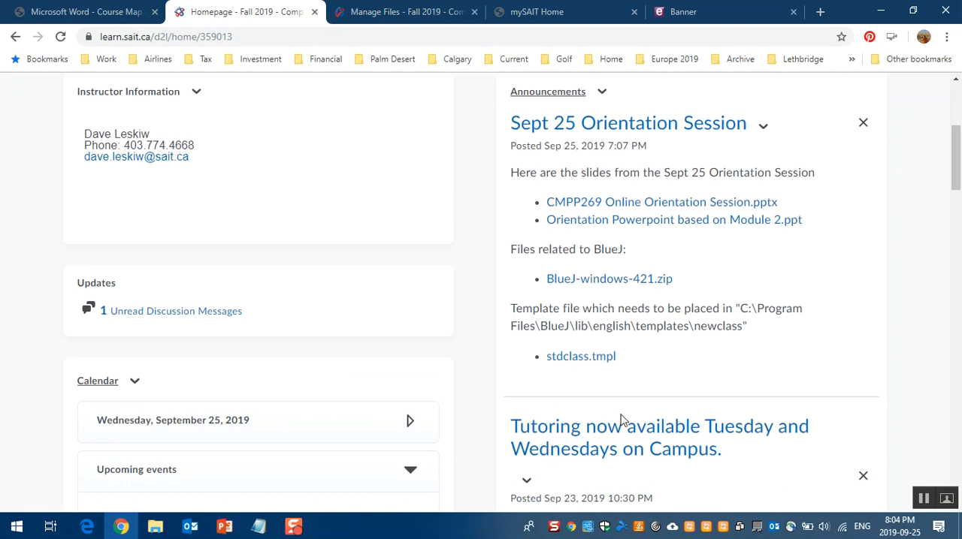
{"action": "left_click", "coordinate": [589, 363]}
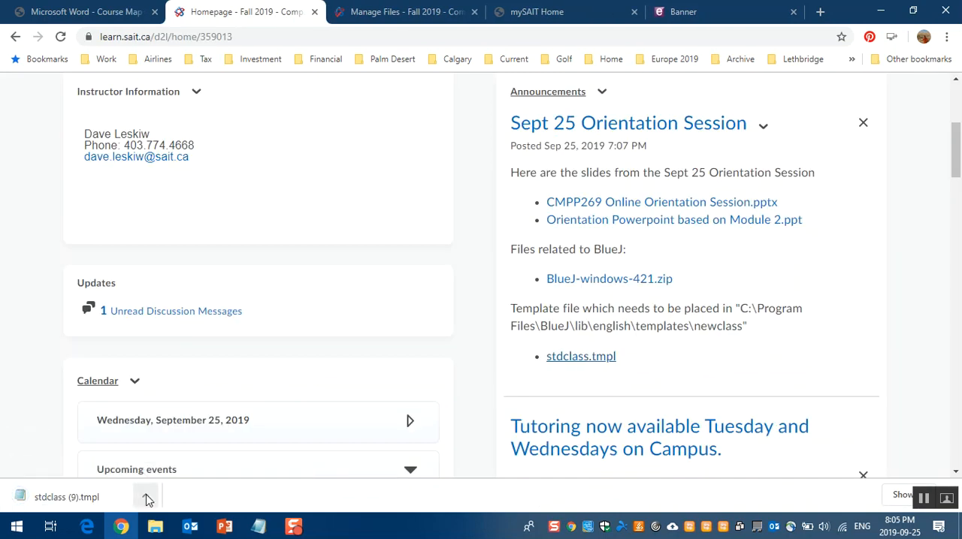
{"action": "left_click", "coordinate": [146, 497]}
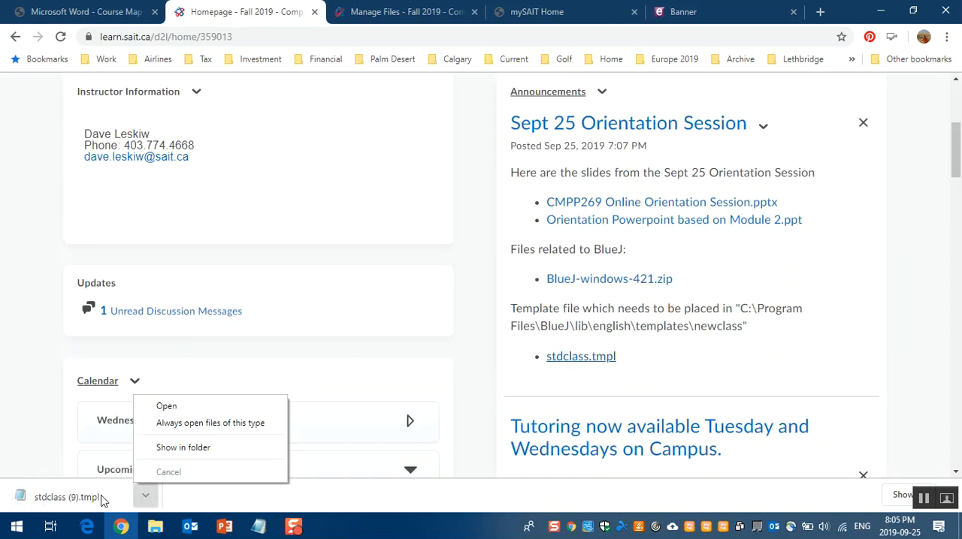
{"action": "left_click", "coordinate": [164, 448]}
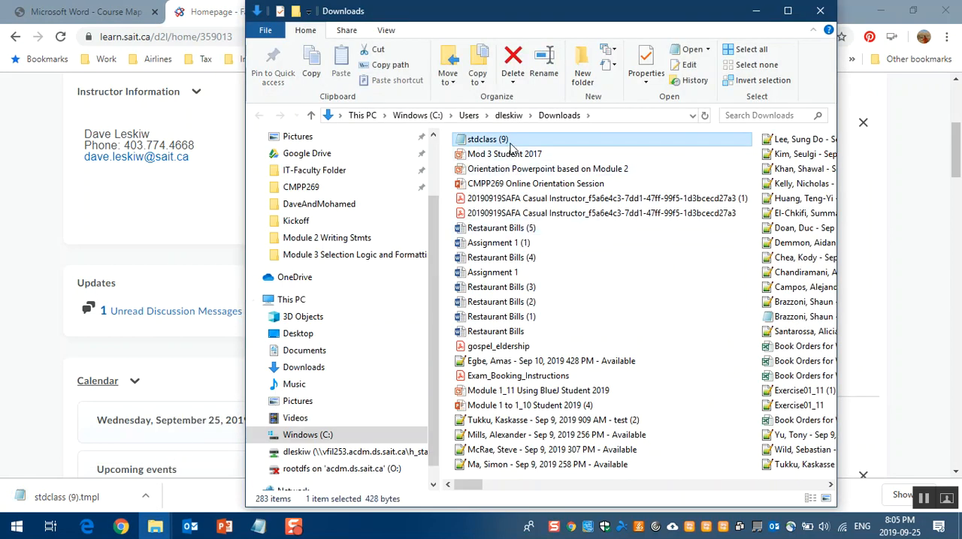
Step: Try to rename the downloaded stdclass (9) file as stdclass, accepting the suggested name stdclass (10)
{"action": "left_click", "coordinate": [501, 141]}
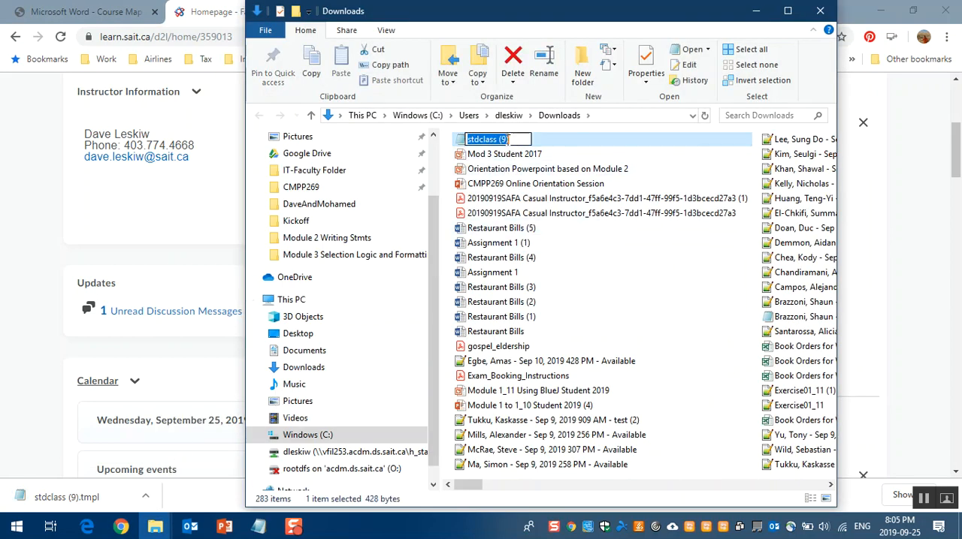
{"action": "left_click", "coordinate": [510, 140]}
{"action": "key", "text": "BackSpace"}
{"action": "key", "text": "BackSpace"}
{"action": "key", "text": "BackSpace"}
{"action": "key", "text": "BackSpace"}
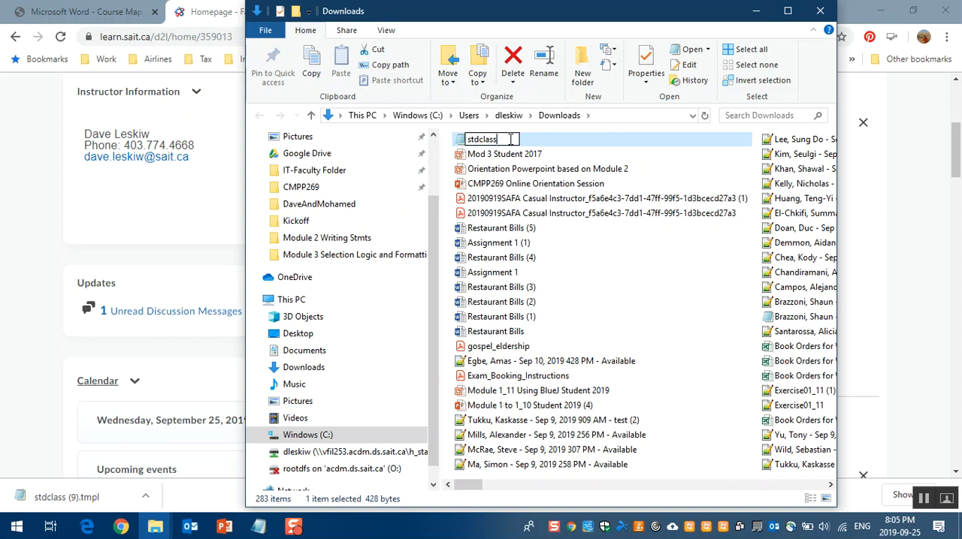
{"action": "key", "text": "Return"}
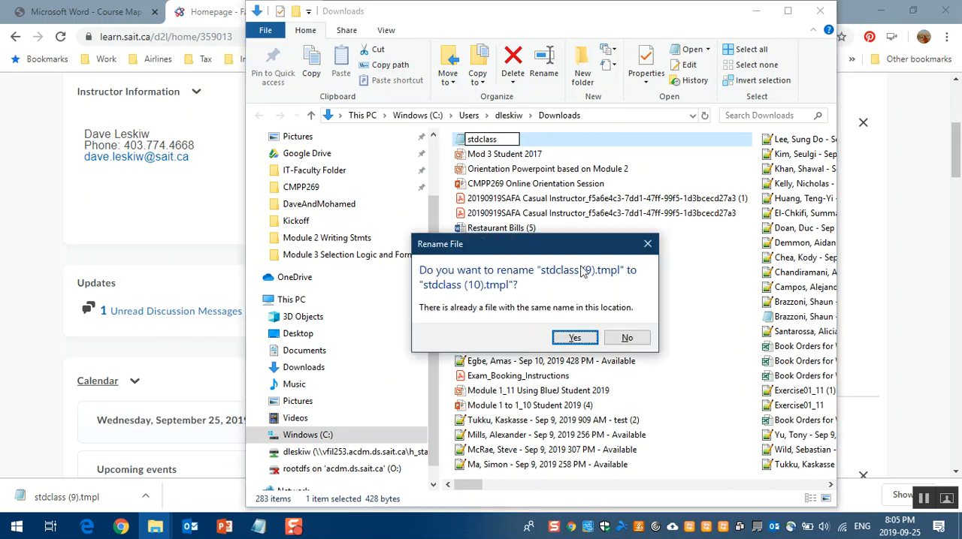
{"action": "left_click", "coordinate": [576, 338]}
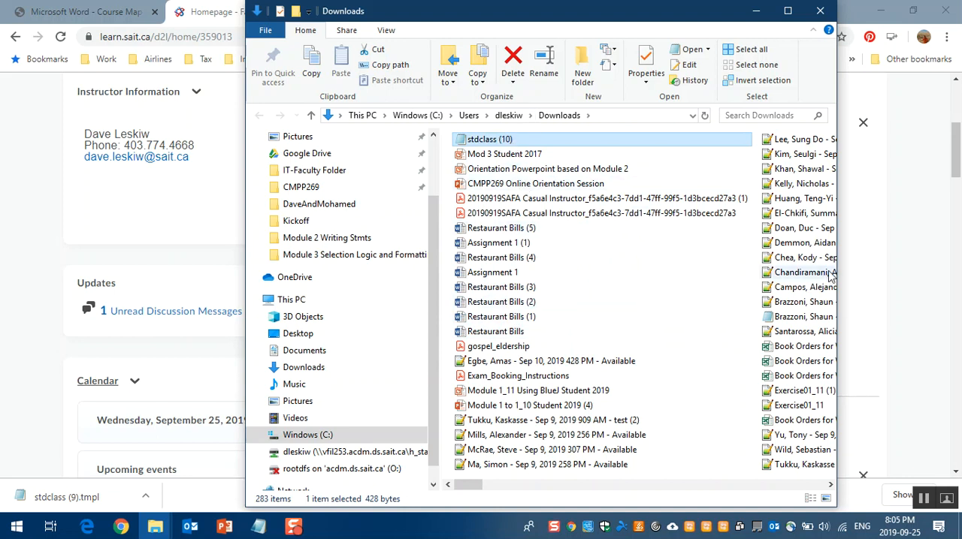
Step: Delete all files in the Downloads folder
{"action": "key", "text": "ctrl+a"}
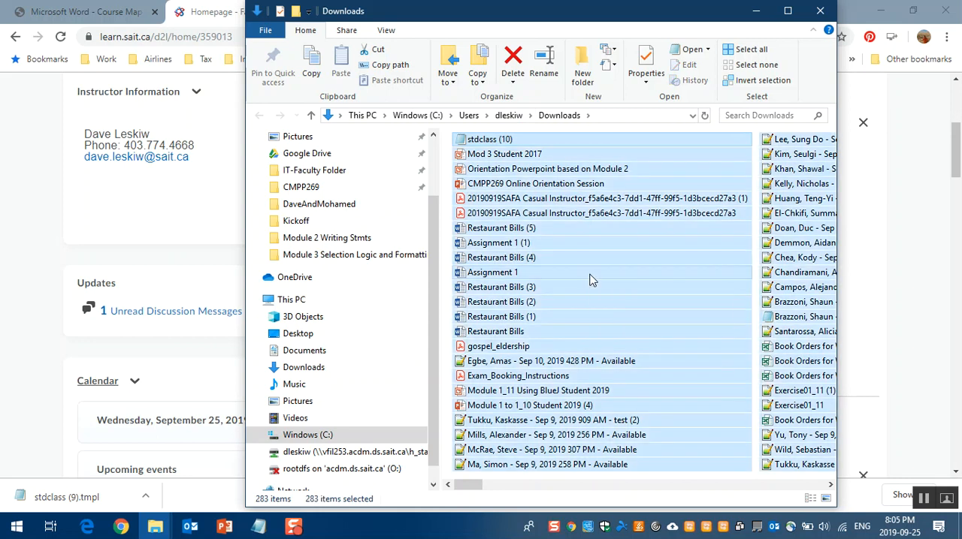
{"action": "key", "text": "Delete"}
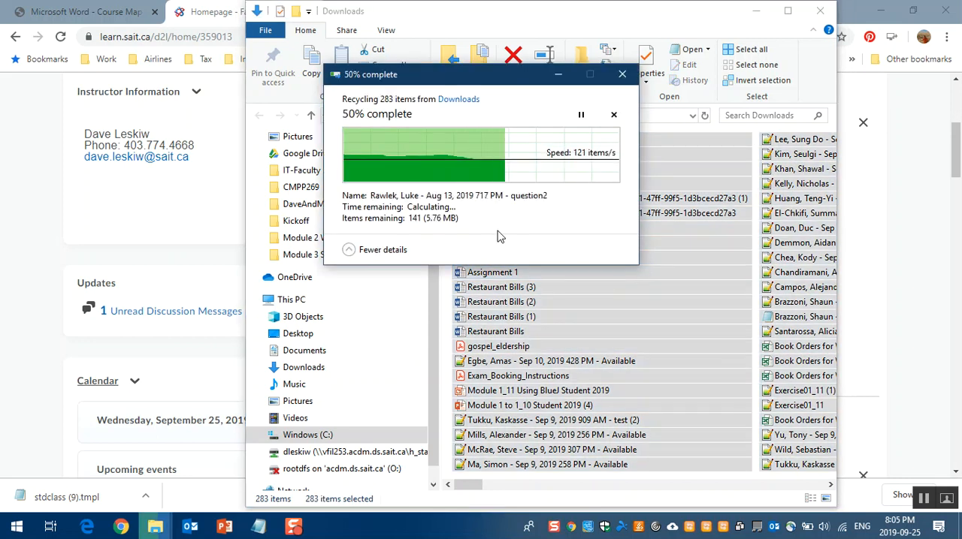
Step: Download stdclass.tmpl from the announcement again, show it in the Downloads folder, and copy the file
{"action": "left_click", "coordinate": [864, 251]}
{"action": "left_click", "coordinate": [583, 356]}
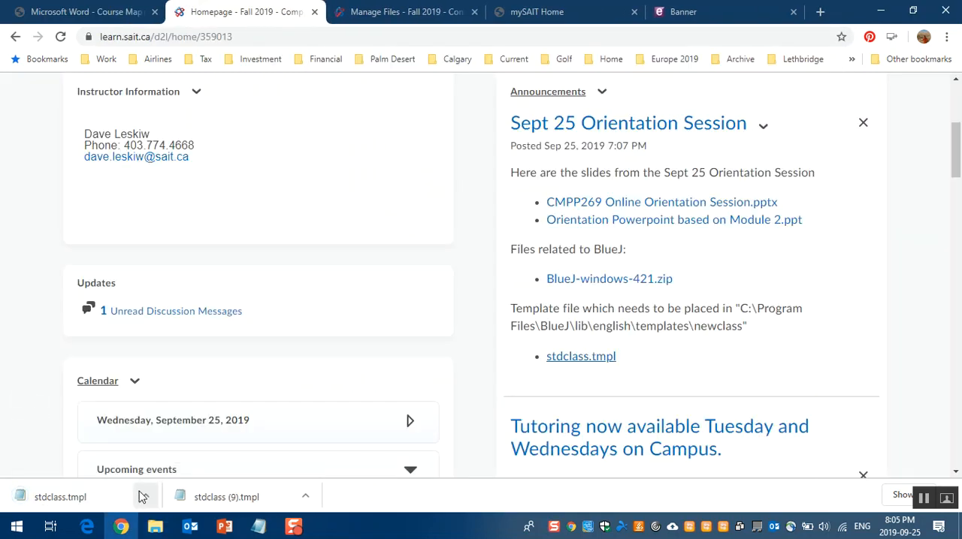
{"action": "left_click", "coordinate": [142, 497]}
{"action": "left_click", "coordinate": [175, 452]}
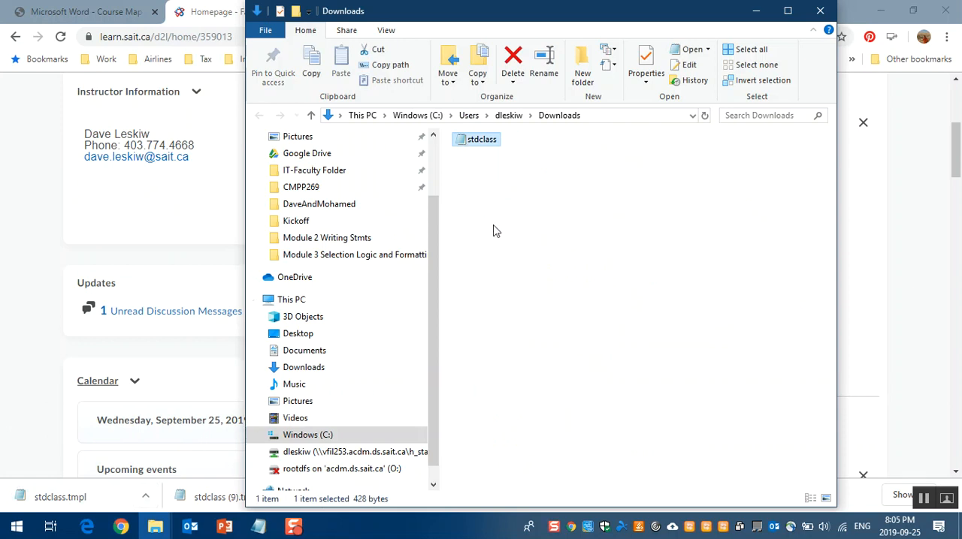
{"action": "key", "text": "ctrl+c"}
Step: Move and shrink the Downloads window so the template destination path in the announcement can be read beside it
{"action": "left_click_drag", "start_coordinate": [557, 15], "coordinate": [603, 355]}
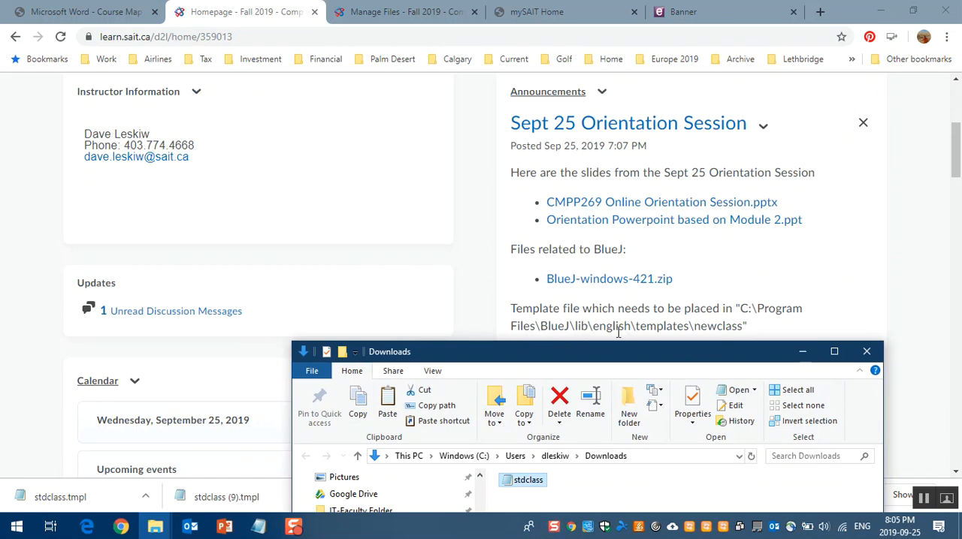
{"action": "left_click_drag", "start_coordinate": [692, 361], "coordinate": [424, 50]}
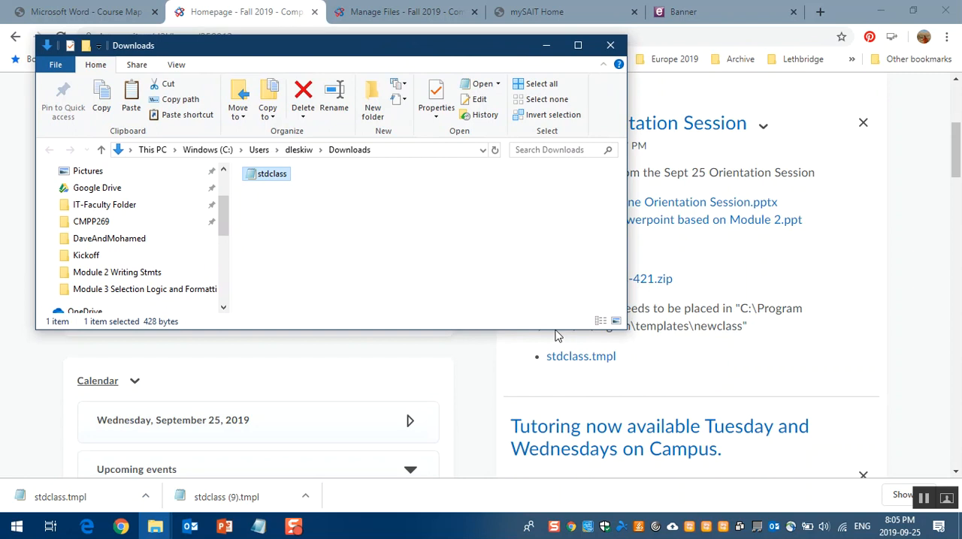
{"action": "left_click_drag", "start_coordinate": [554, 329], "coordinate": [544, 242]}
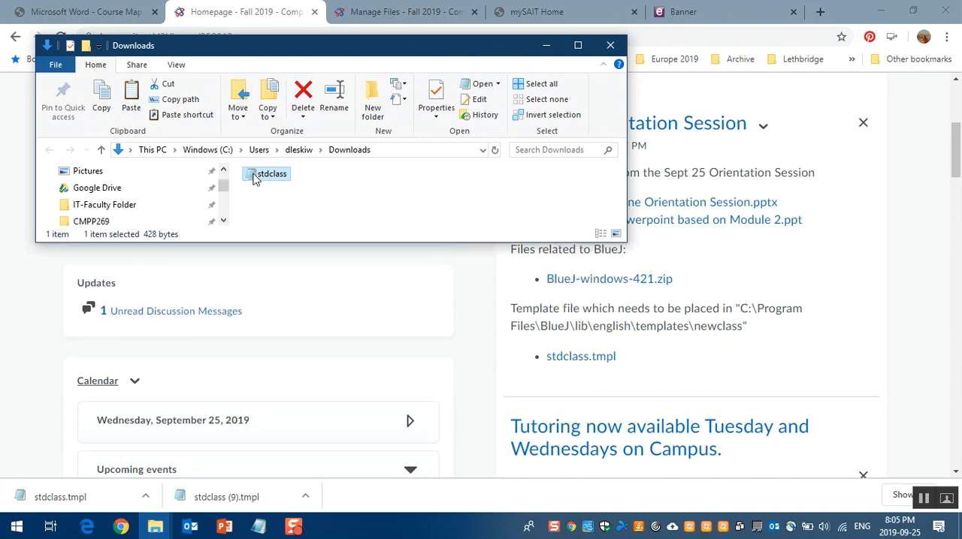
Step: Go to the Windows (C:) drive, make the folder window taller, and open the Program Files folder
{"action": "scroll", "coordinate": [207, 203], "scroll_direction": "down", "scroll_amount": 3}
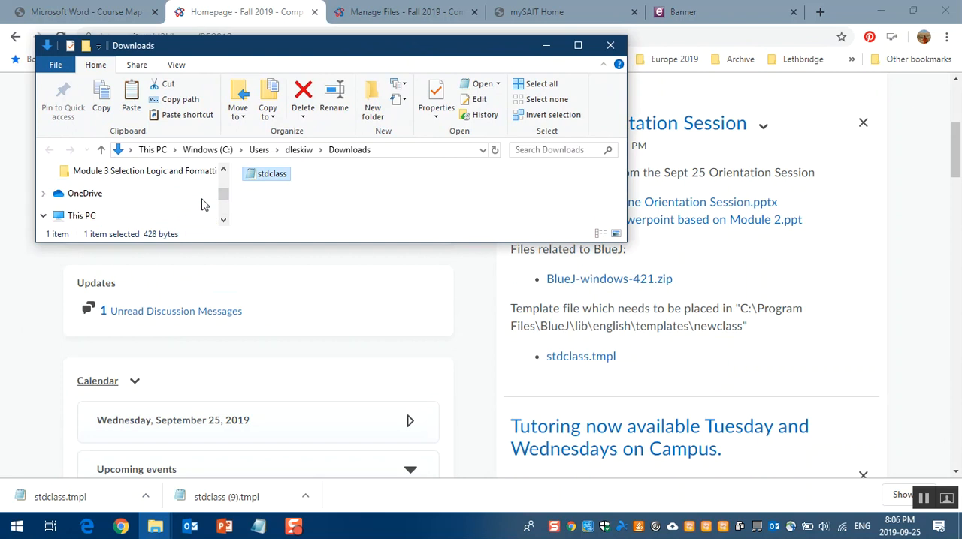
{"action": "scroll", "coordinate": [201, 204], "scroll_direction": "down", "scroll_amount": 4}
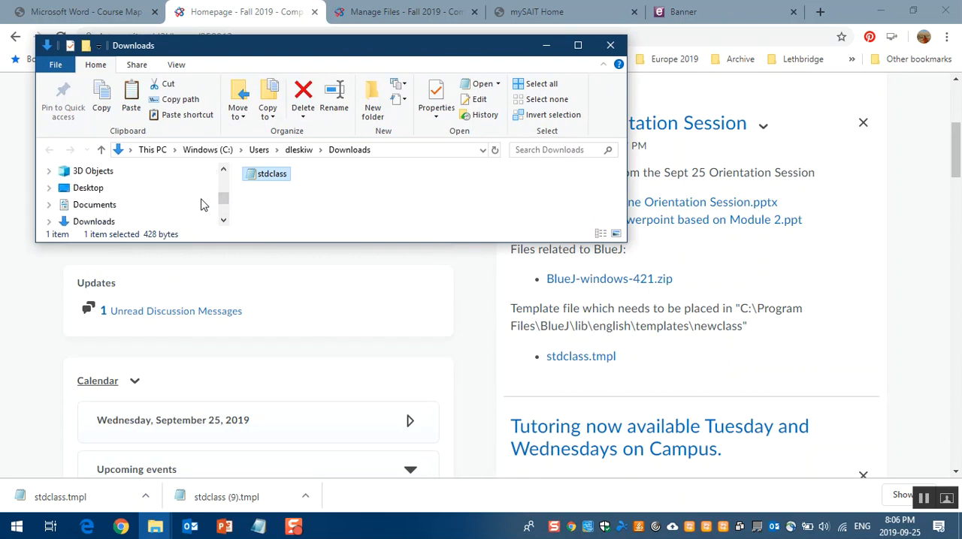
{"action": "scroll", "coordinate": [186, 209], "scroll_direction": "down", "scroll_amount": 1}
{"action": "left_click", "coordinate": [113, 205]}
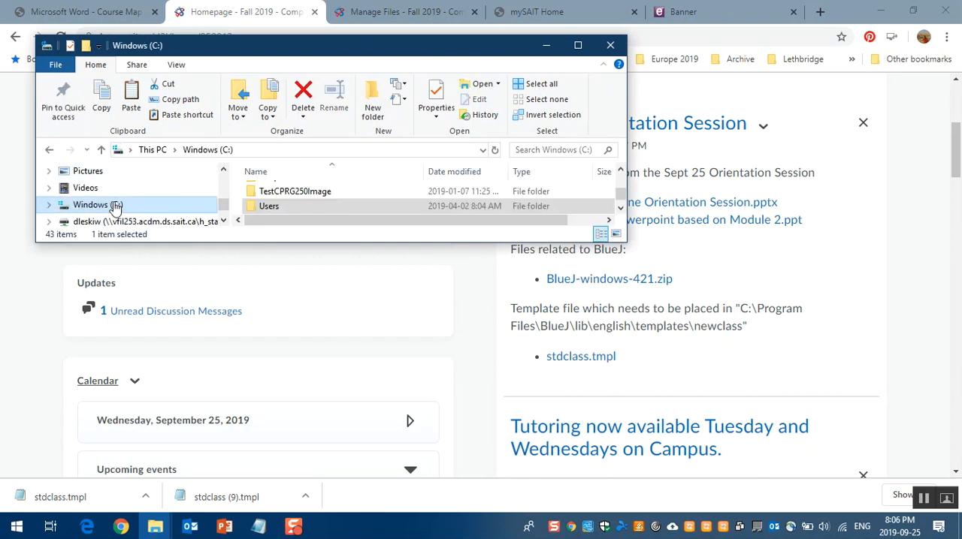
{"action": "left_click_drag", "start_coordinate": [336, 242], "coordinate": [338, 300]}
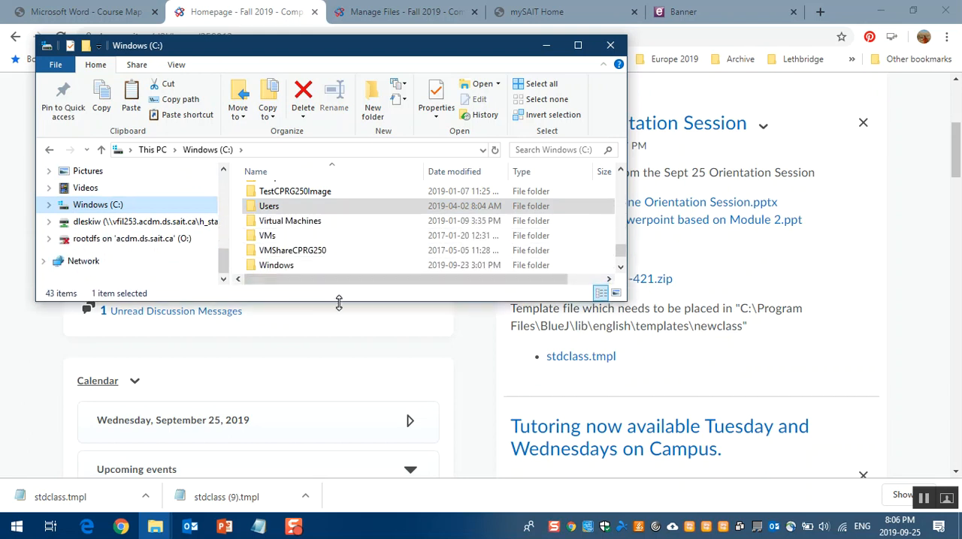
{"action": "scroll", "coordinate": [255, 248], "scroll_direction": "up", "scroll_amount": 4}
{"action": "left_click", "coordinate": [282, 263]}
{"action": "double_click", "coordinate": [282, 262]}
Step: Open the BlueJ\lib\english\templates\newclass folder inside Program Files
{"action": "left_click", "coordinate": [268, 193]}
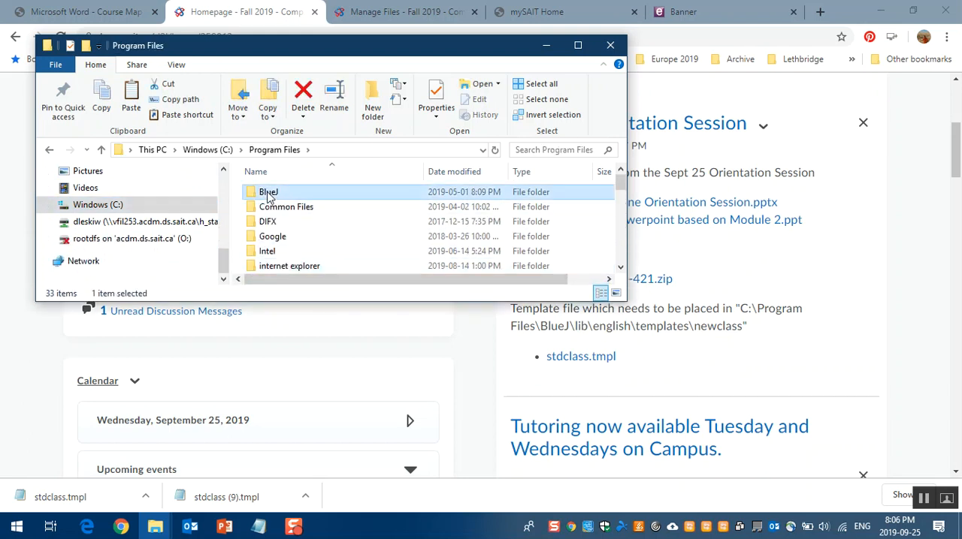
{"action": "double_click", "coordinate": [268, 192]}
{"action": "double_click", "coordinate": [266, 237]}
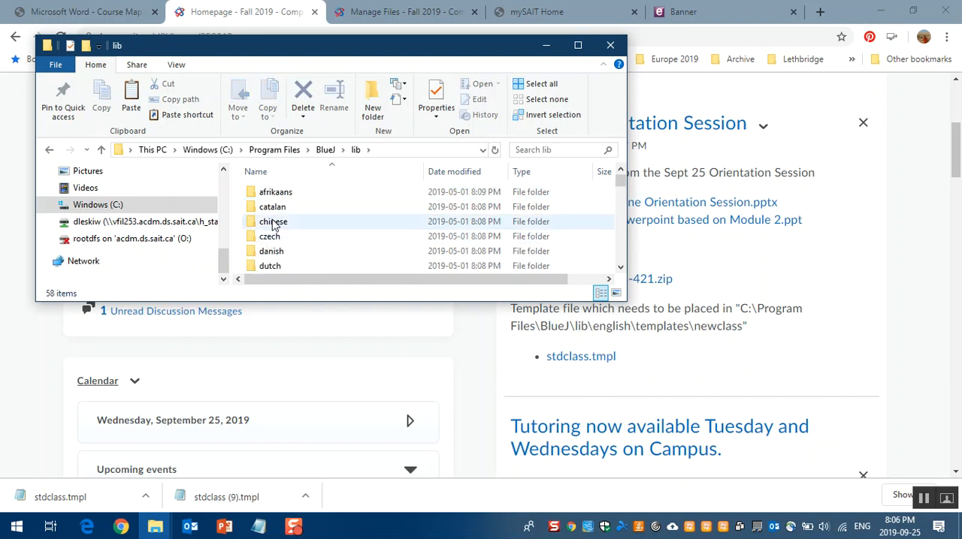
{"action": "scroll", "coordinate": [276, 259], "scroll_direction": "down", "scroll_amount": 1}
{"action": "double_click", "coordinate": [276, 258]}
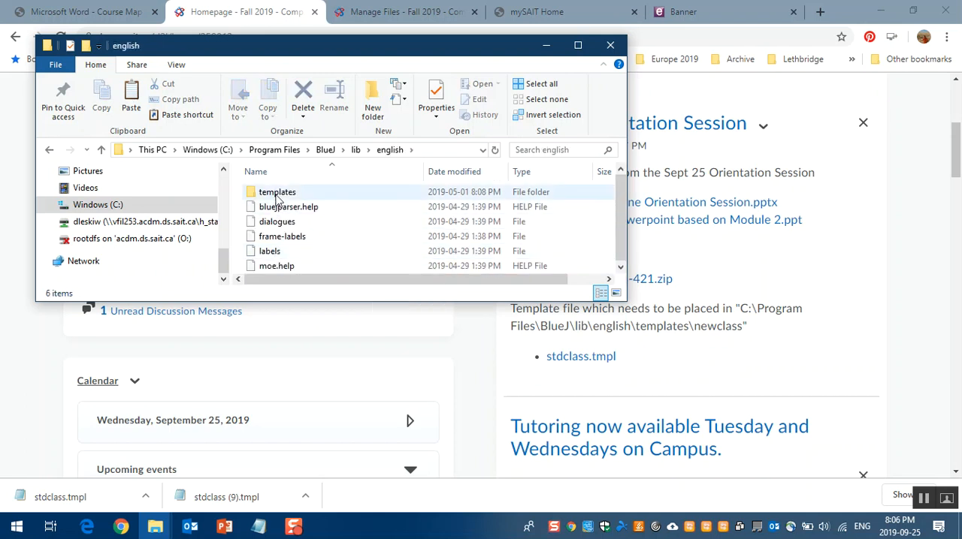
{"action": "double_click", "coordinate": [275, 197]}
{"action": "double_click", "coordinate": [276, 196]}
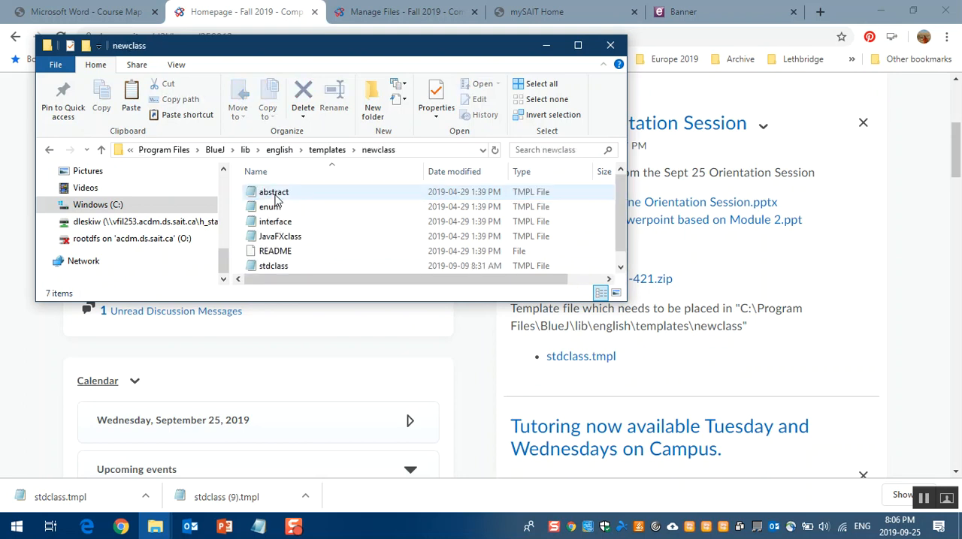
Step: Paste the copied stdclass.tmpl into newclass, replacing the existing file with administrator permission, and close the folder window
{"action": "key", "text": "ctrl+v"}
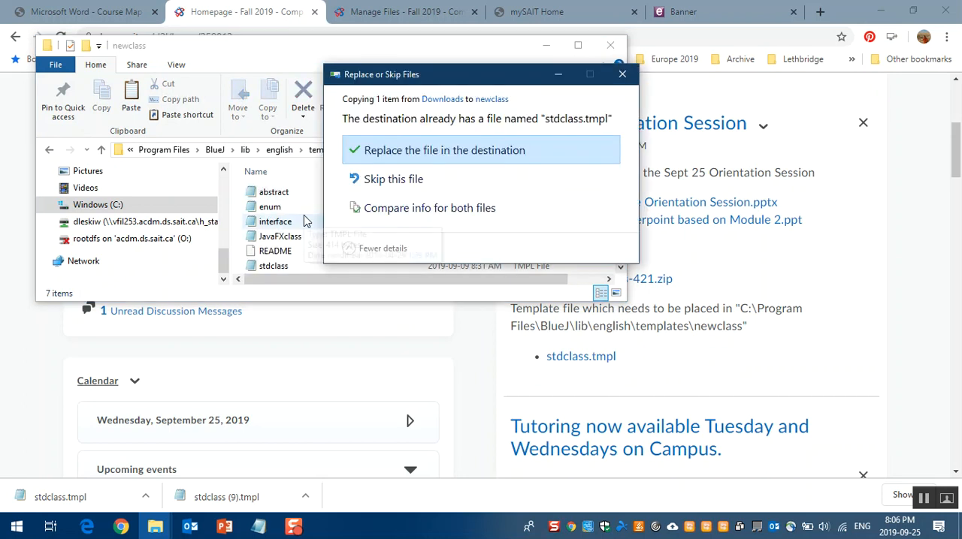
{"action": "left_click", "coordinate": [368, 154]}
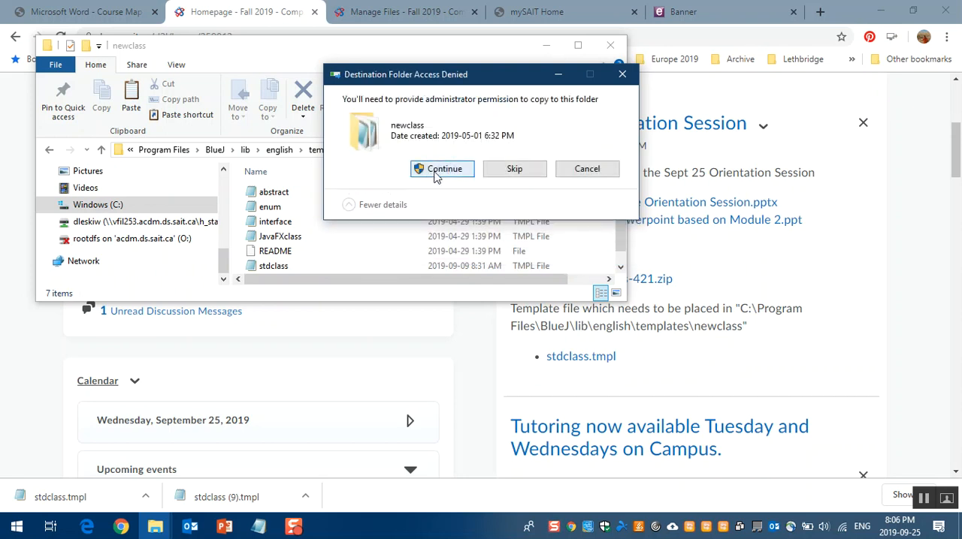
{"action": "left_click", "coordinate": [434, 170]}
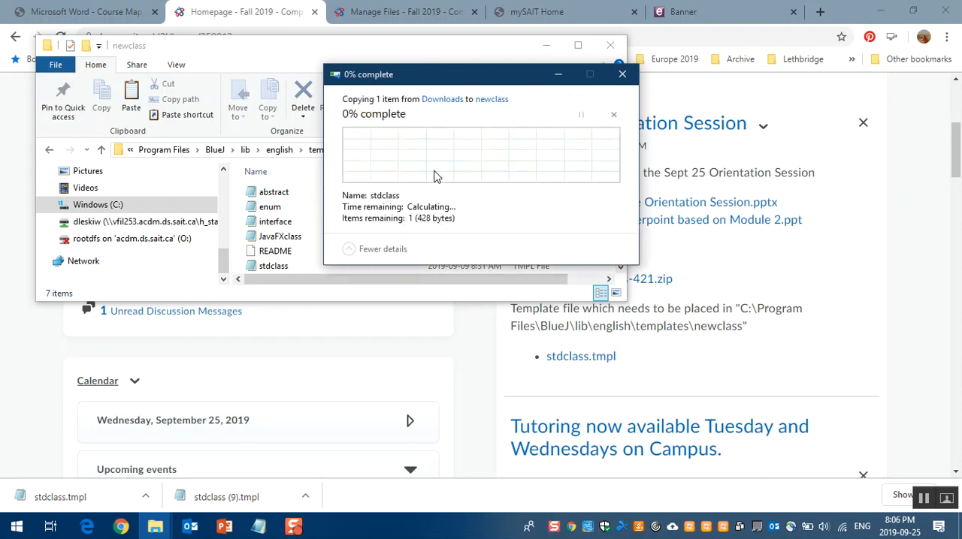
{"action": "left_click", "coordinate": [610, 45]}
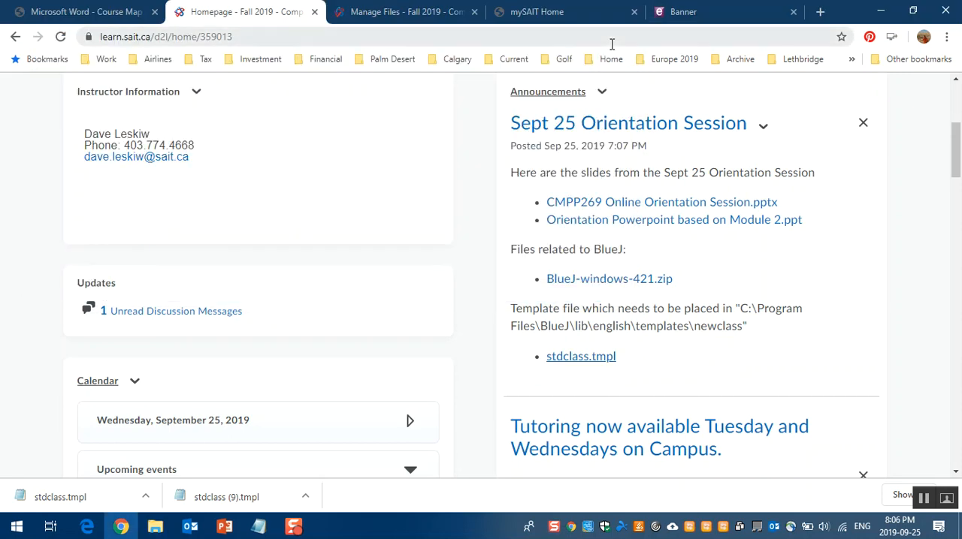
{"action": "left_click", "coordinate": [923, 499]}
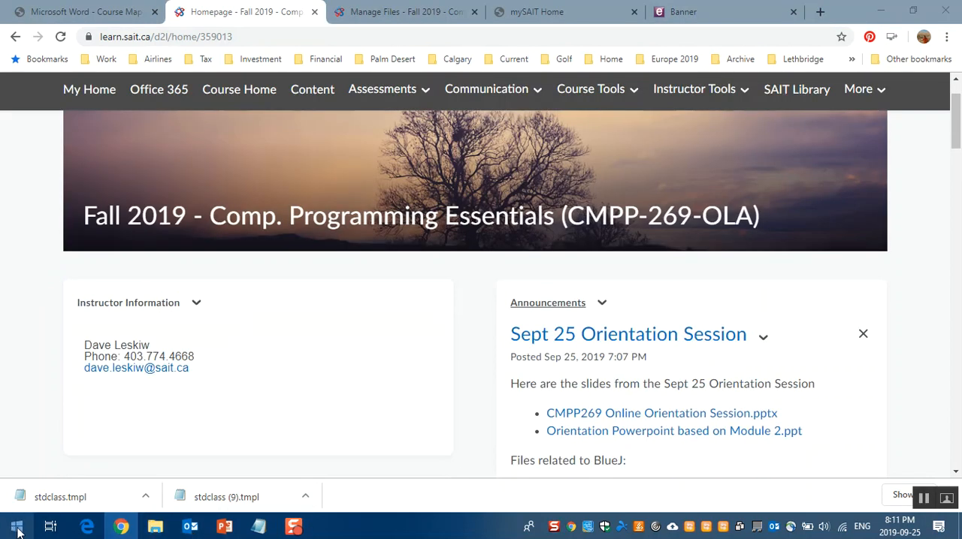
Step: Launch BlueJ from the installed programs
{"action": "left_click", "coordinate": [16, 531]}
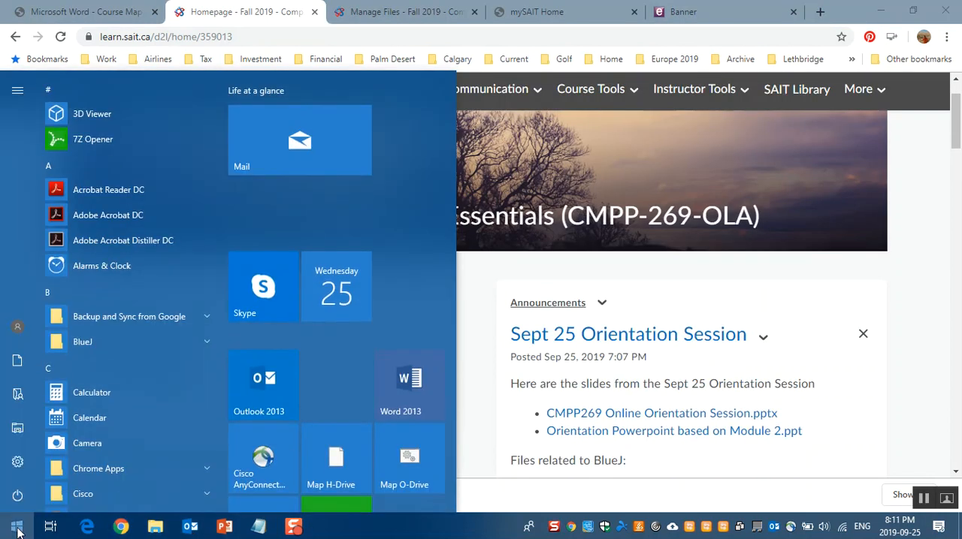
{"action": "left_click", "coordinate": [84, 340]}
{"action": "left_click", "coordinate": [84, 368]}
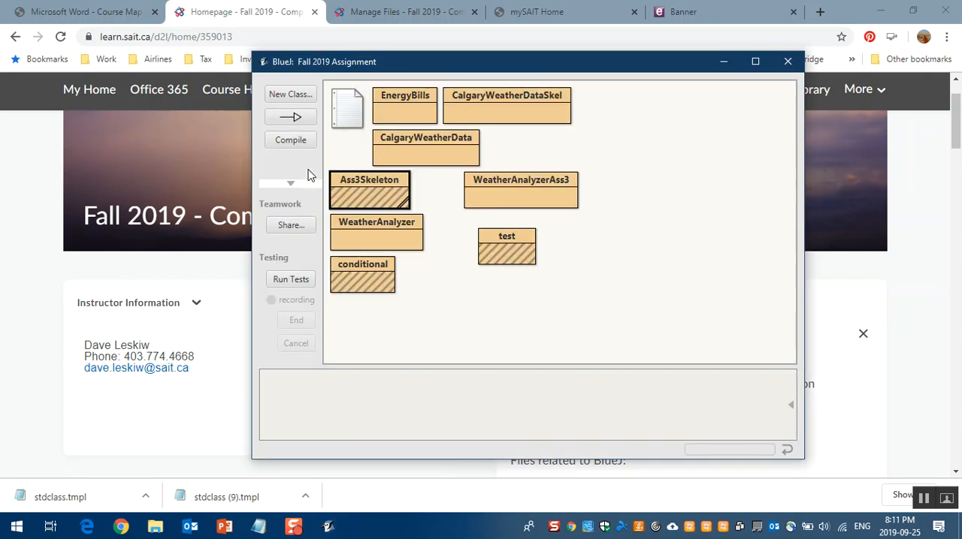
Step: Close the open Fall 2019 Assignment project, leaving BlueJ running without a project
{"action": "left_click", "coordinate": [284, 84]}
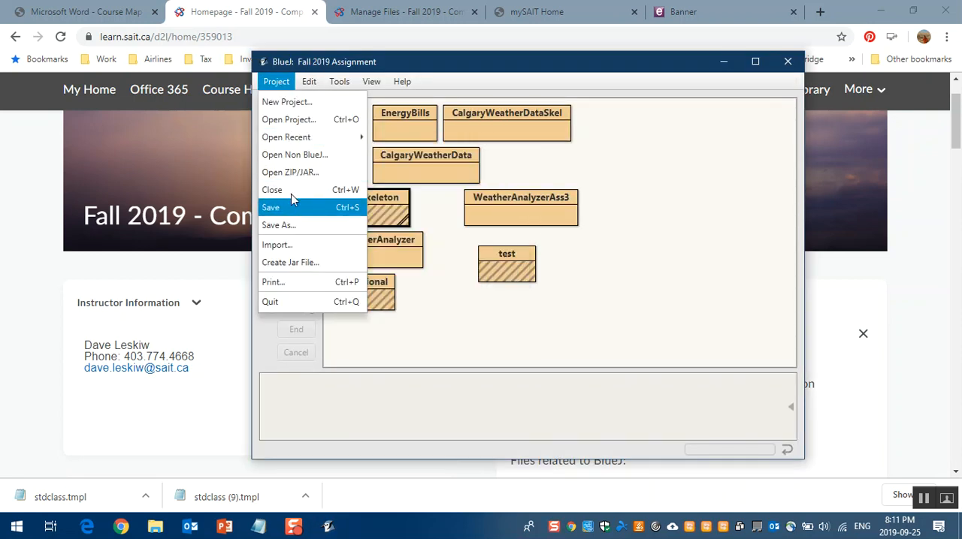
{"action": "key", "text": "Escape"}
{"action": "key", "text": "ctrl+w"}
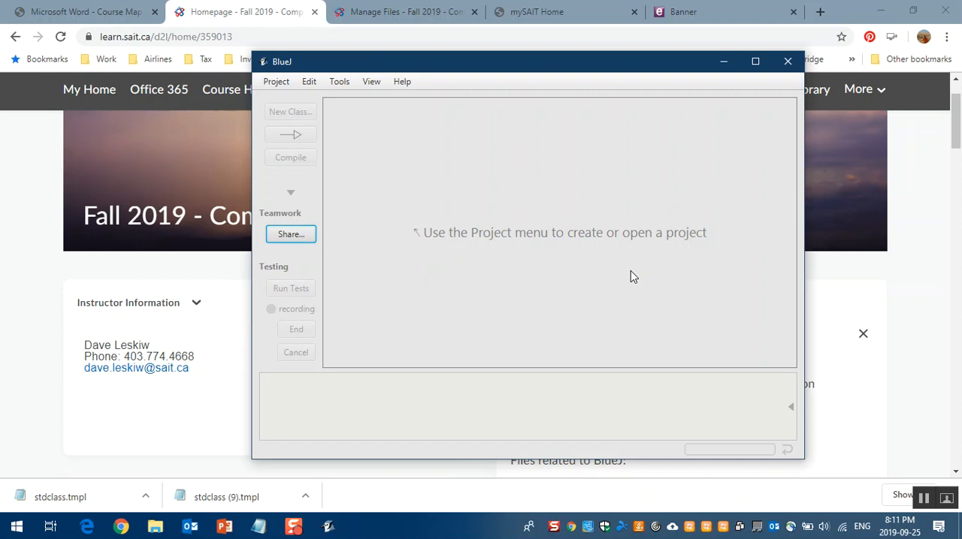
Step: Open Notepad and write the course folder path c:\cmpp269s in the blank document
{"action": "left_click", "coordinate": [17, 530]}
{"action": "type", "text": "notepa"}
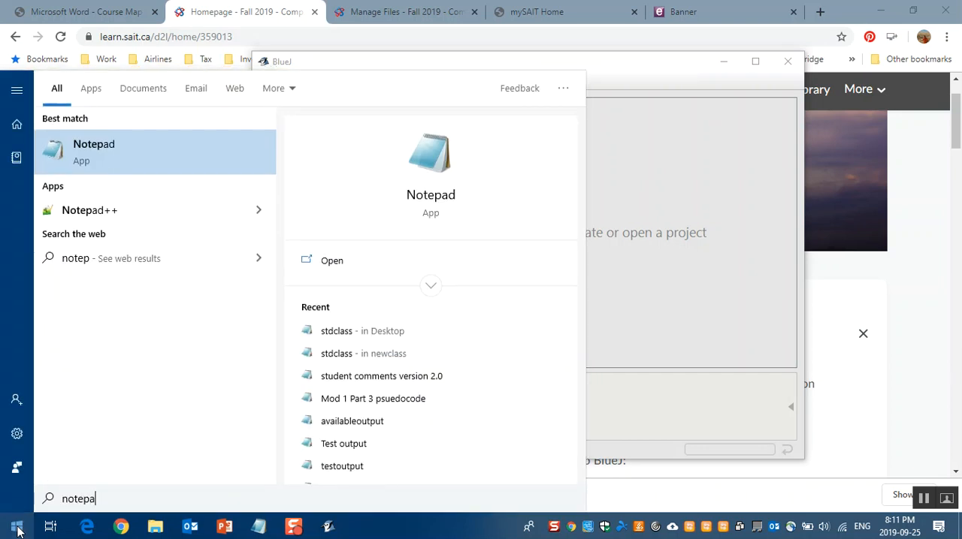
{"action": "key", "text": "Return"}
{"action": "type", "text": "C:"}
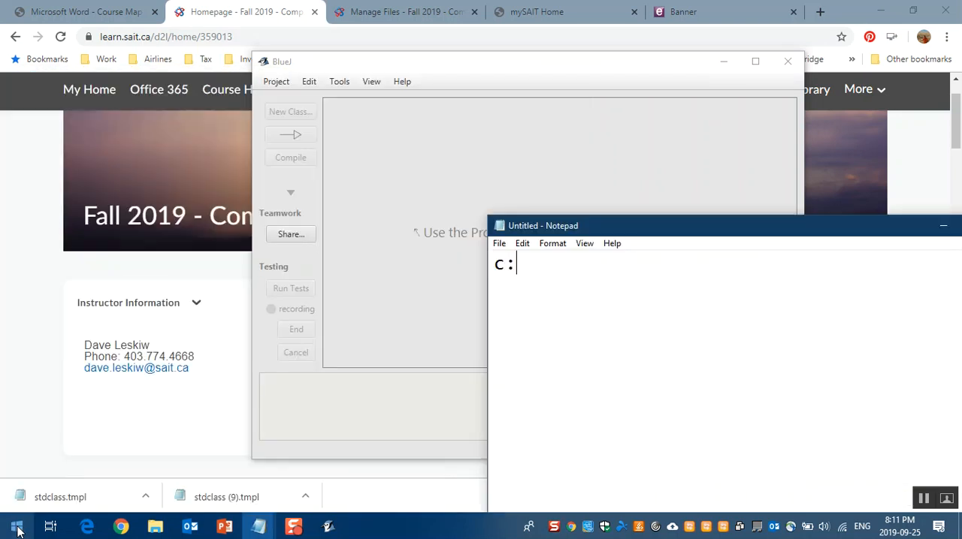
{"action": "type", "text": "\\cmpp269s"}
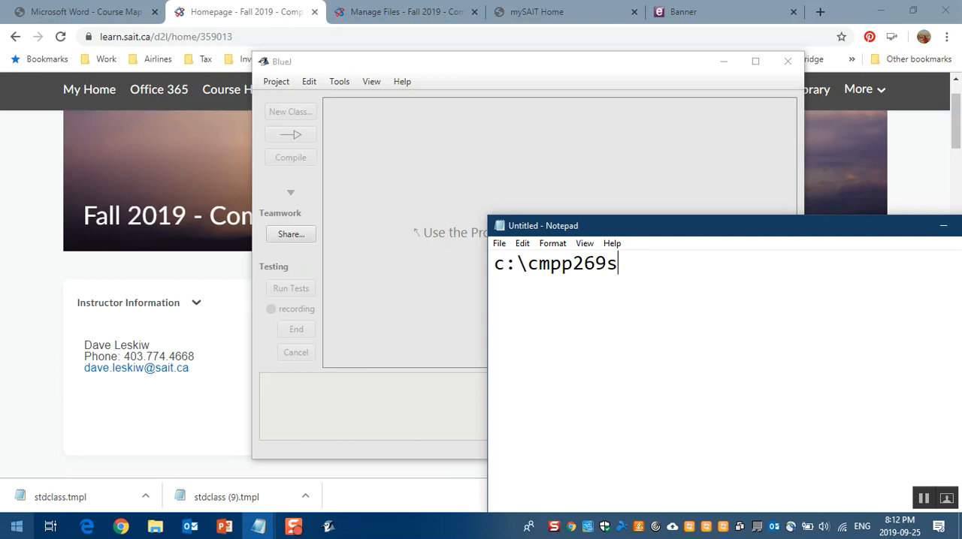
Step: In File Explorer, create a folder named cmpp269S1 at the root of the C: drive and open it
{"action": "left_click", "coordinate": [154, 526]}
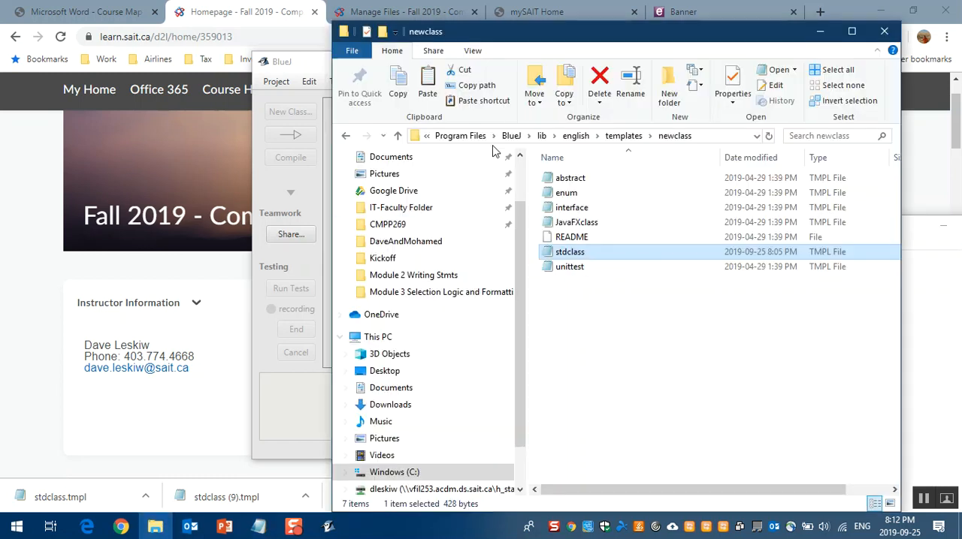
{"action": "scroll", "coordinate": [412, 398], "scroll_direction": "down", "scroll_amount": 3}
{"action": "left_click", "coordinate": [406, 423]}
{"action": "left_click", "coordinate": [669, 88]}
{"action": "type", "text": "cmpp"}
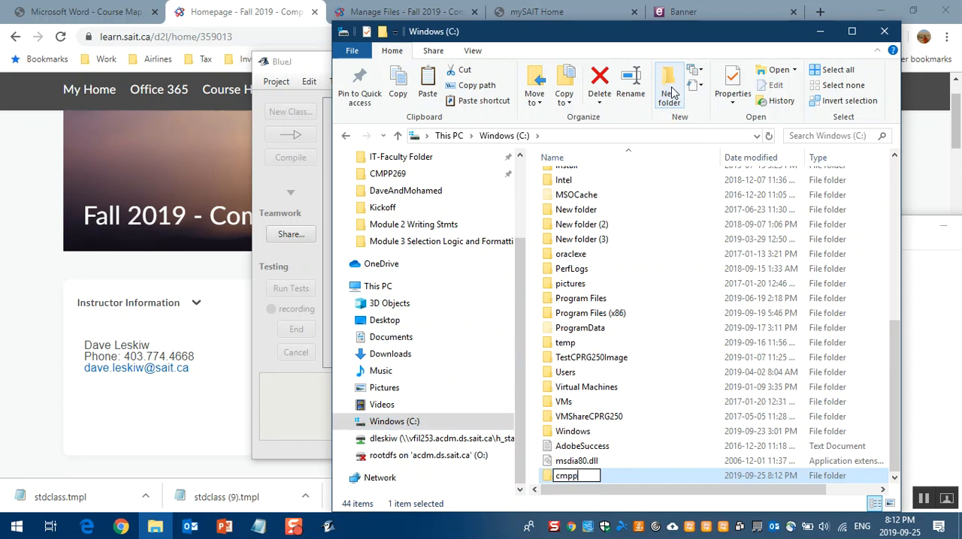
{"action": "type", "text": "269S1"}
{"action": "key", "text": "Return"}
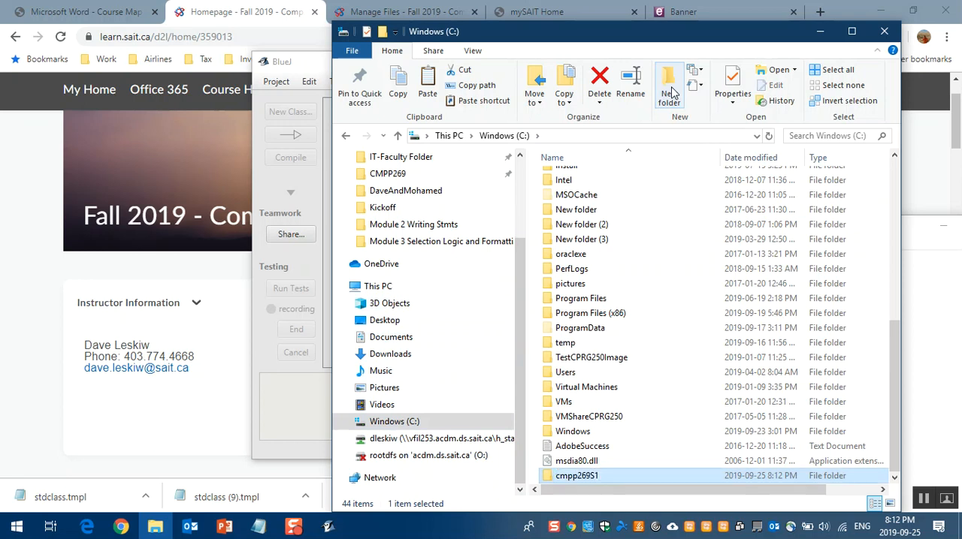
{"action": "double_click", "coordinate": [549, 478]}
Step: Start a new project in BlueJ and set its location to C:\cmpp269S1
{"action": "left_click", "coordinate": [292, 400]}
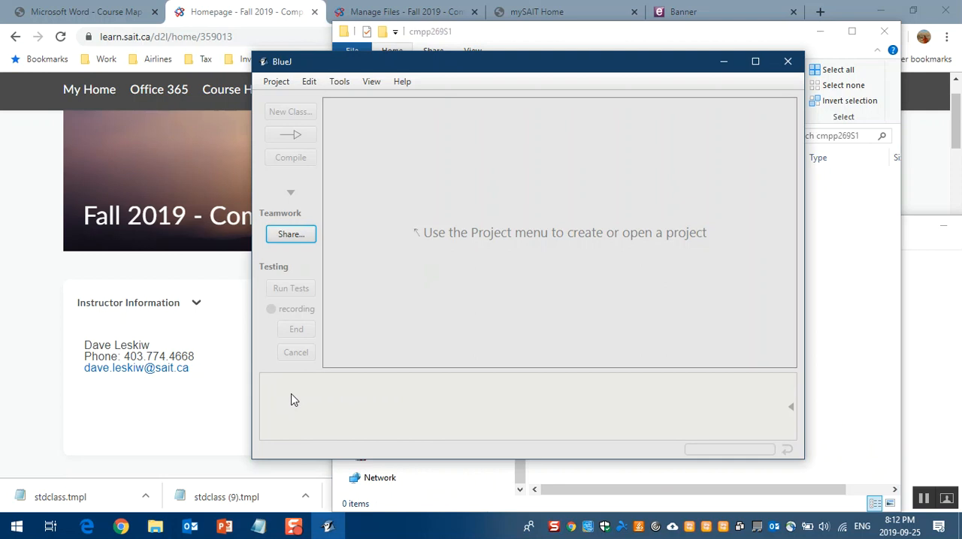
{"action": "left_click", "coordinate": [279, 82]}
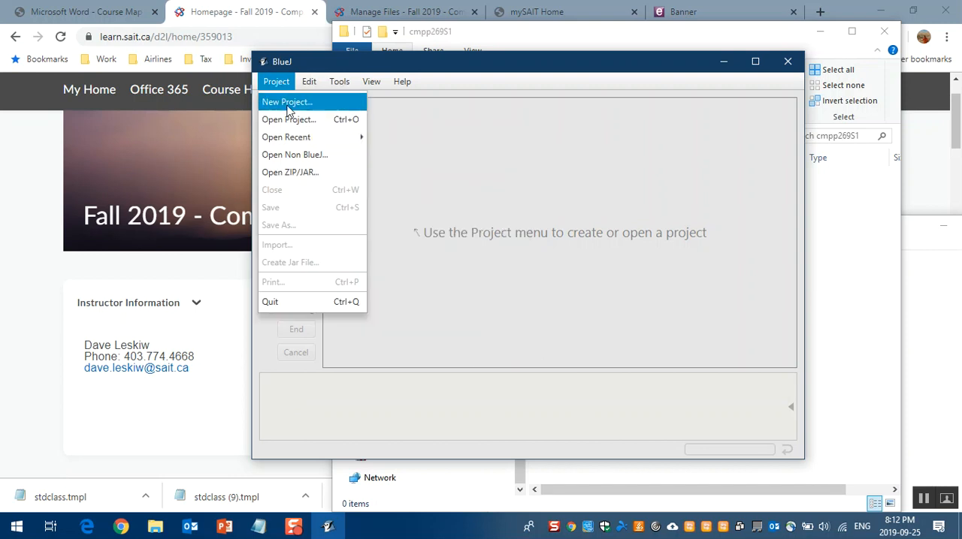
{"action": "left_click", "coordinate": [286, 105]}
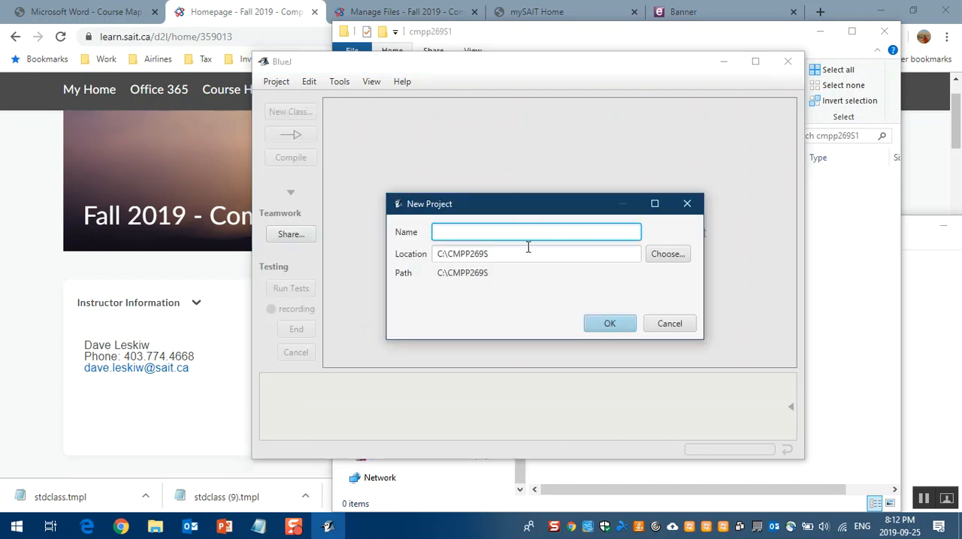
{"action": "left_click", "coordinate": [664, 255]}
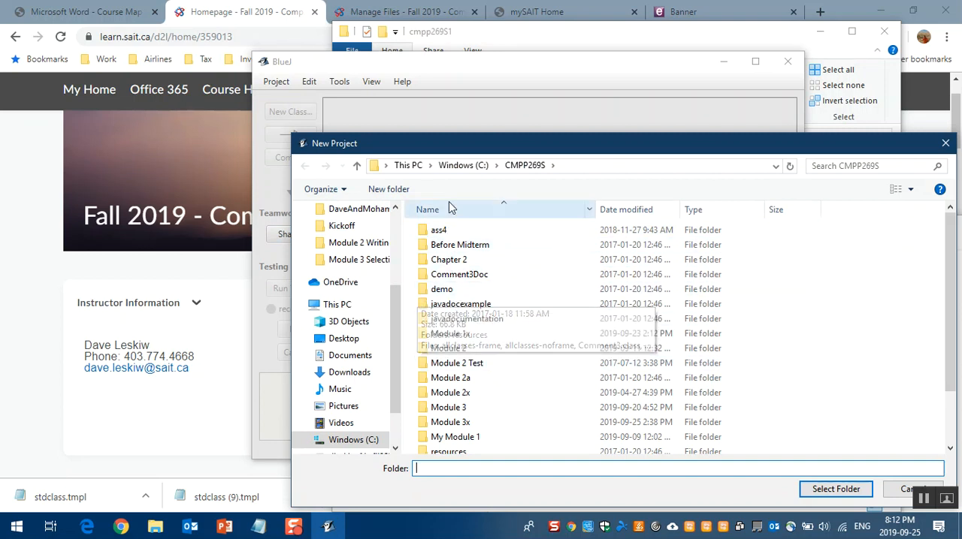
{"action": "left_click", "coordinate": [463, 165]}
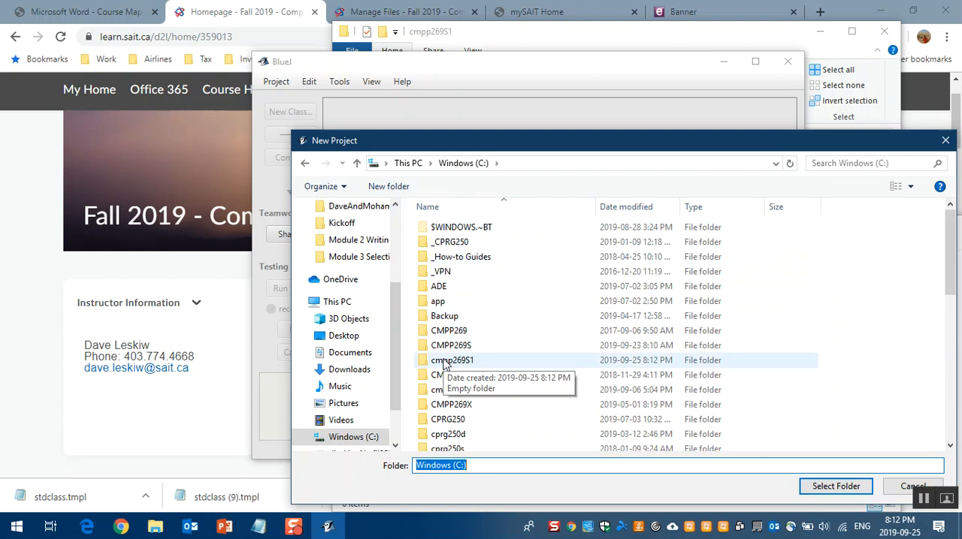
{"action": "double_click", "coordinate": [444, 362]}
{"action": "left_click", "coordinate": [829, 486]}
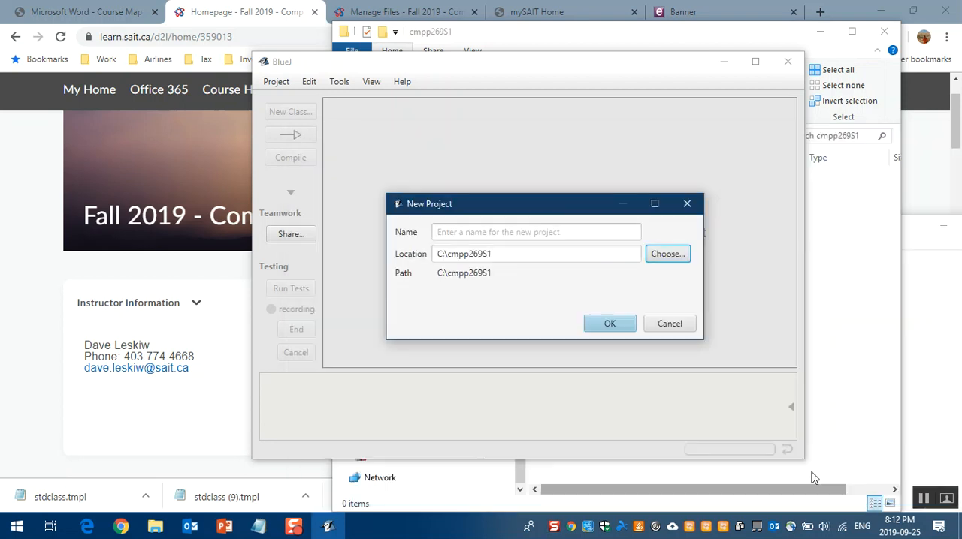
Step: Name the new project Module 1 and create it
{"action": "left_click", "coordinate": [470, 231]}
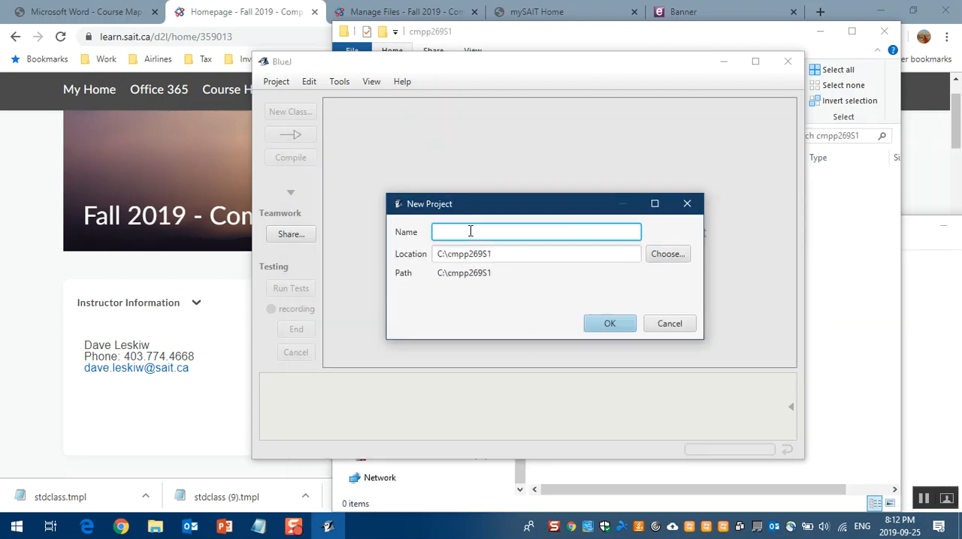
{"action": "type", "text": "Module 1"}
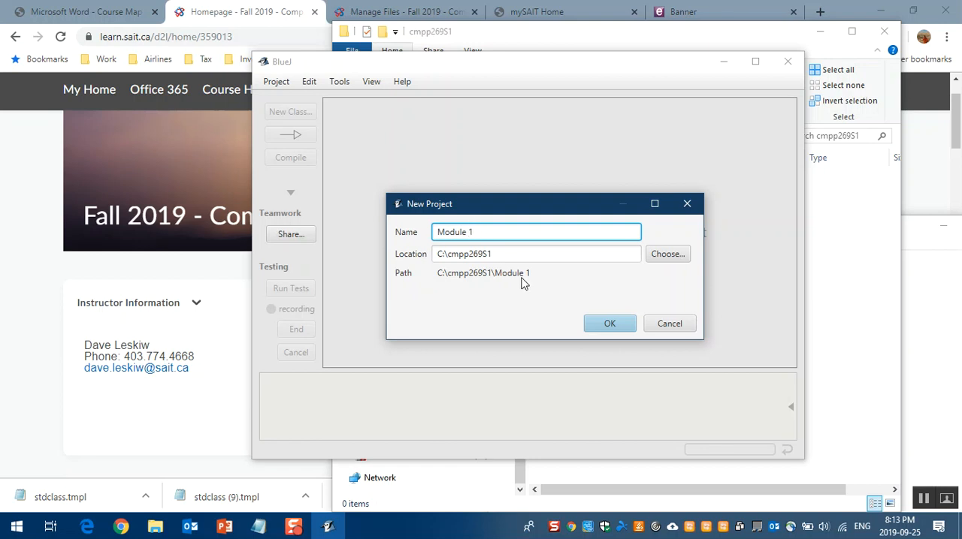
{"action": "left_click", "coordinate": [609, 324]}
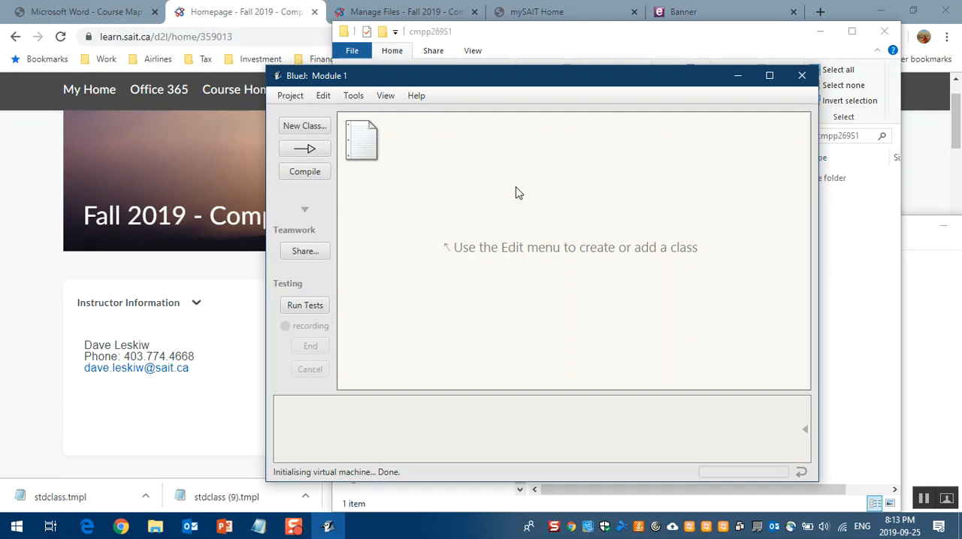
Step: Add a Java class named Hello to the project and open its source code
{"action": "left_click", "coordinate": [318, 129]}
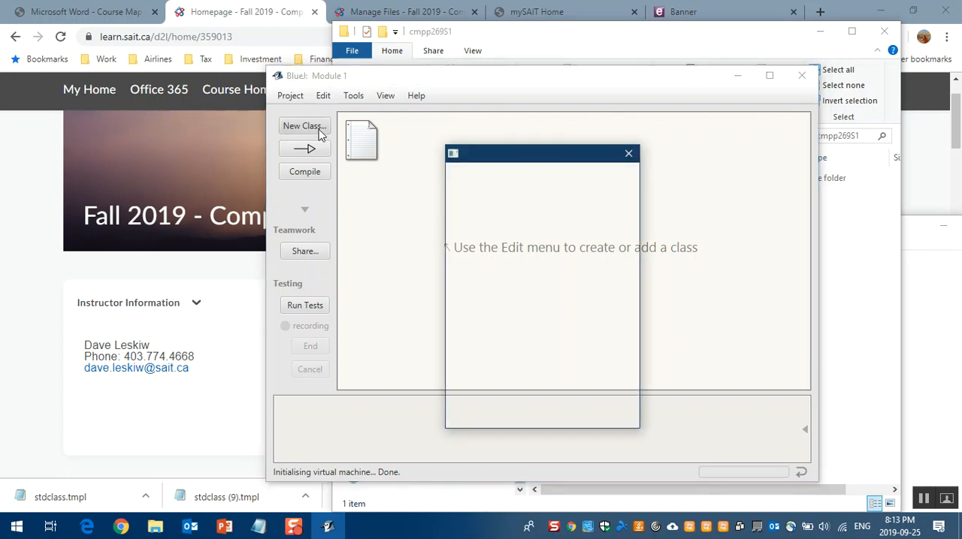
{"action": "type", "text": "Hello"}
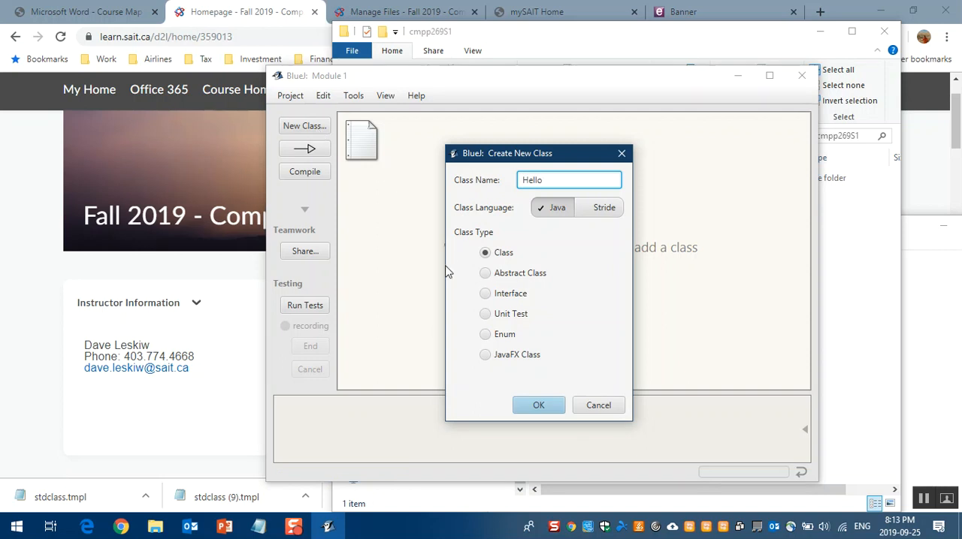
{"action": "left_click", "coordinate": [538, 406]}
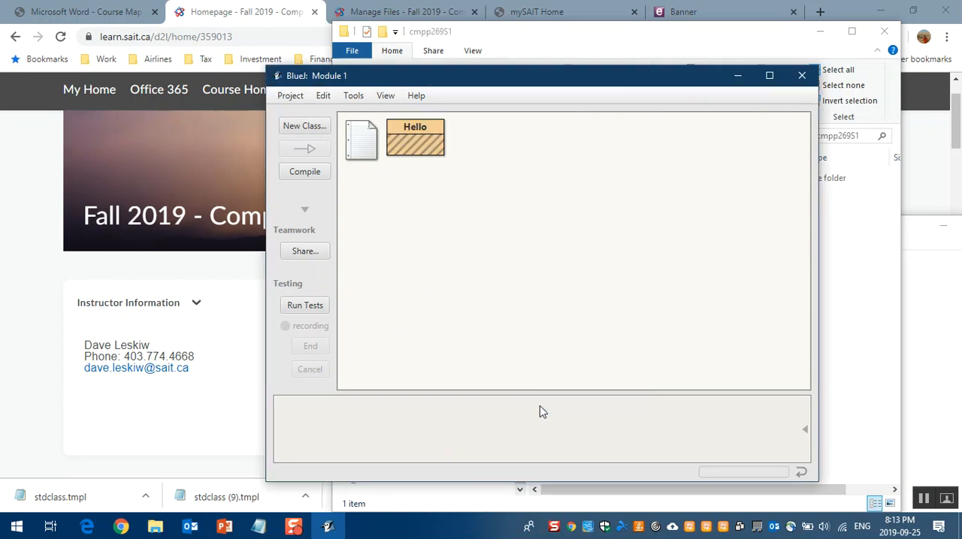
{"action": "left_click", "coordinate": [412, 147]}
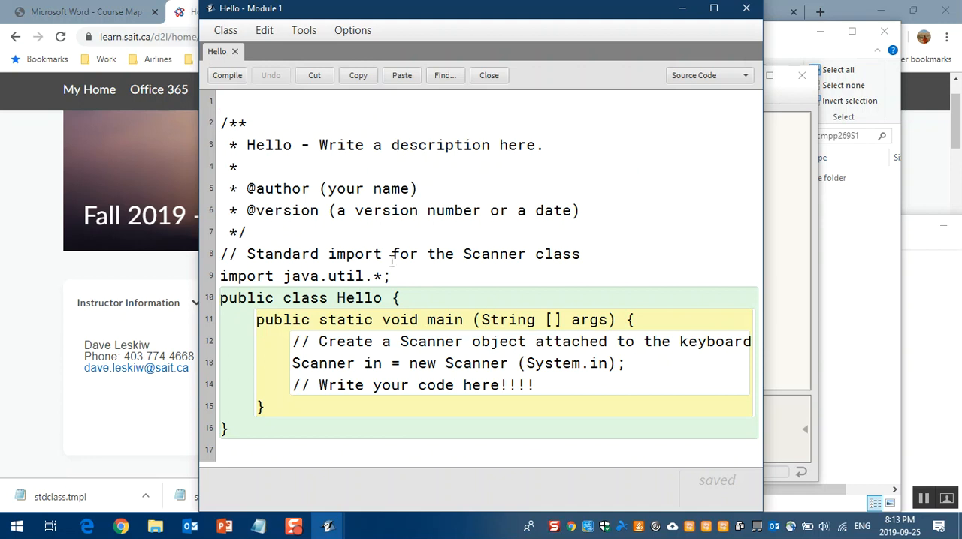
Step: Replace the "Write your code here" comment in main with the statement System.out.println ("Hello World");
{"action": "left_click_drag", "start_coordinate": [534, 386], "coordinate": [290, 391]}
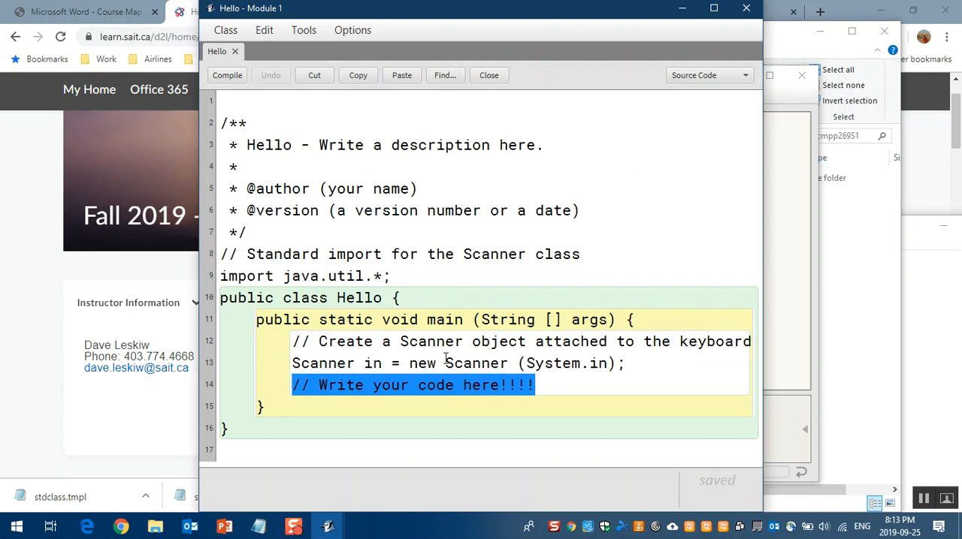
{"action": "type", "text": "S"}
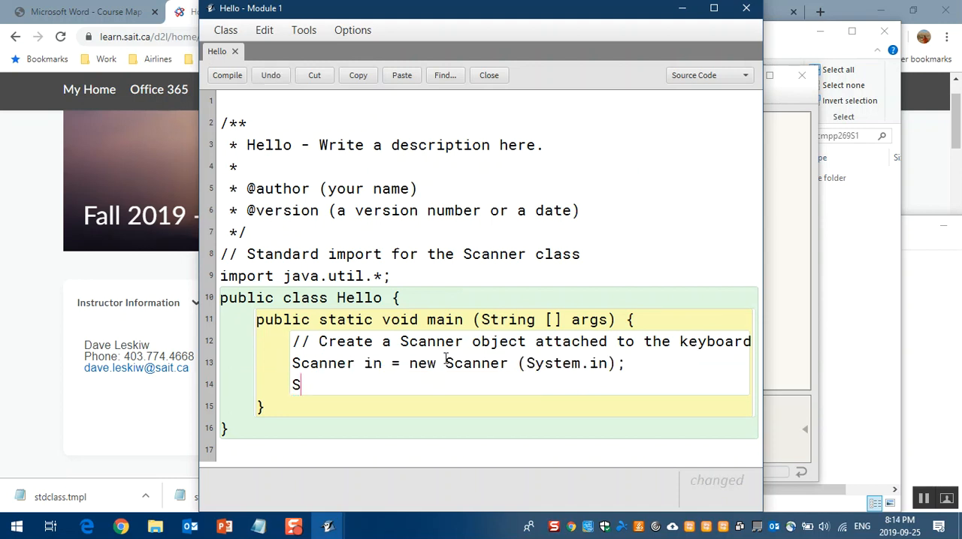
{"action": "type", "text": "ystem.out.p"}
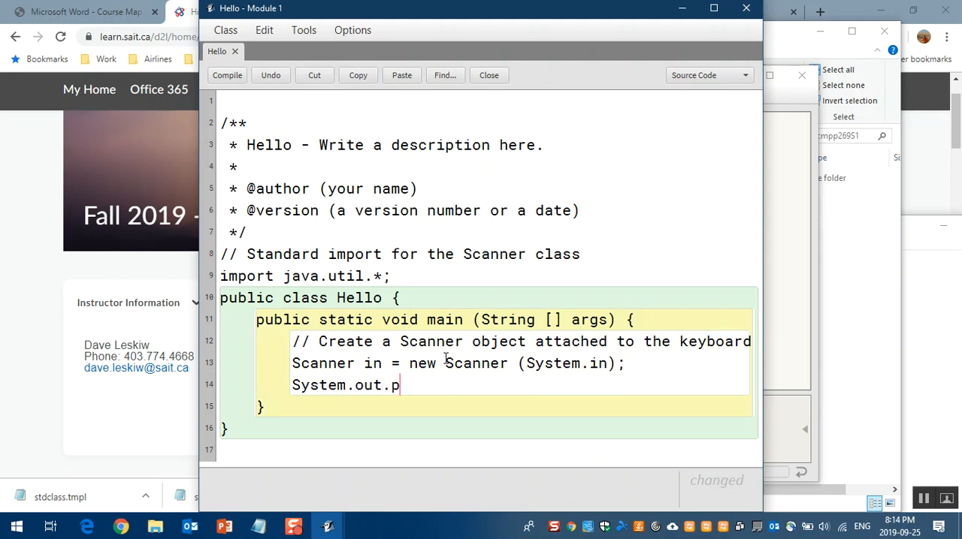
{"action": "type", "text": "rintln (\"Hellow"}
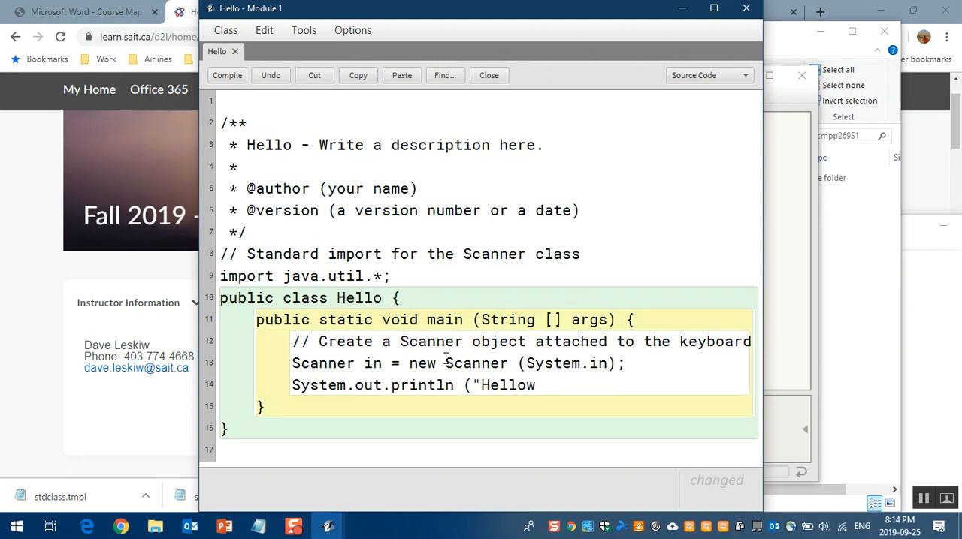
{"action": "key", "text": "BackSpace"}
{"action": "type", "text": "World"}
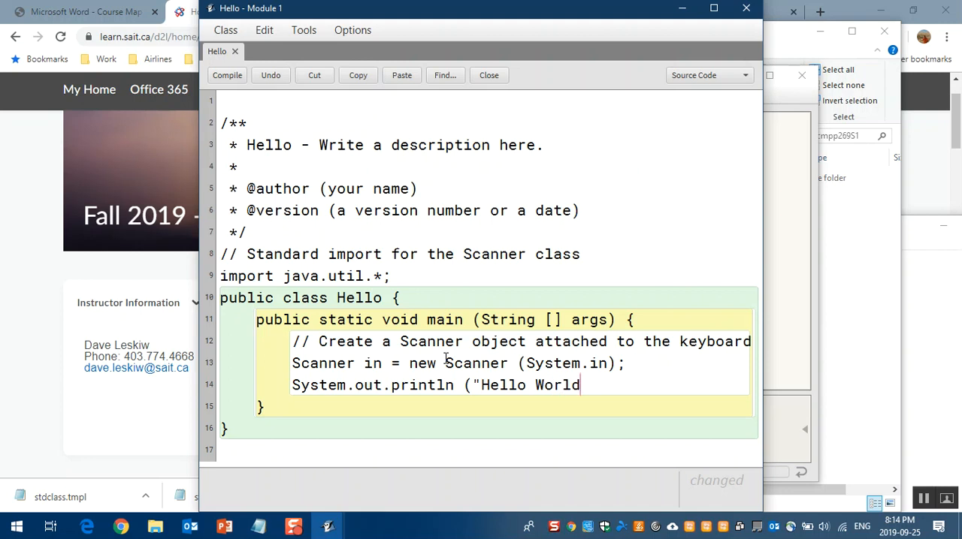
{"action": "type", "text": "%"}
{"action": "key", "text": "BackSpace"}
{"action": "type", "text": "\");"}
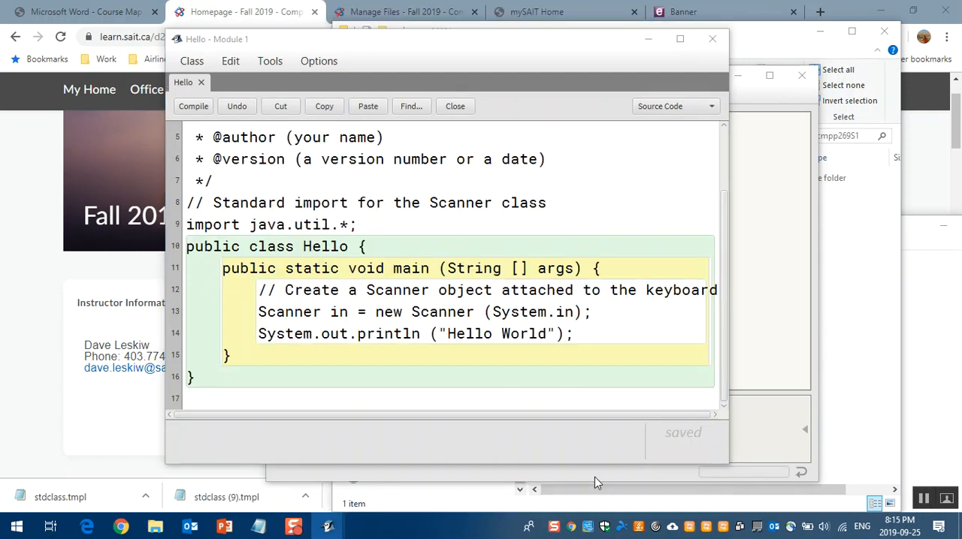
Step: Compile the Hello class and arrange the code editor and project window side by side
{"action": "left_click_drag", "start_coordinate": [453, 45], "coordinate": [302, 37]}
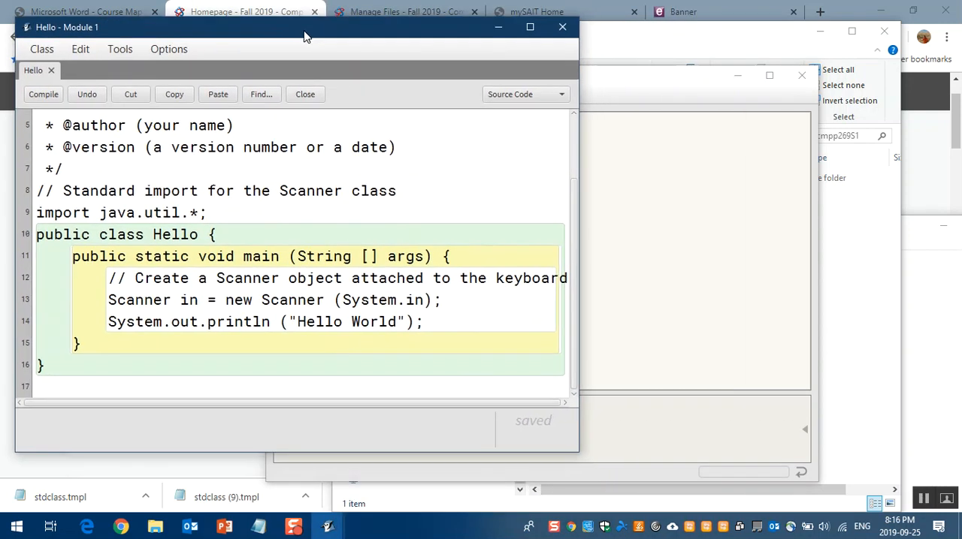
{"action": "left_click", "coordinate": [610, 83]}
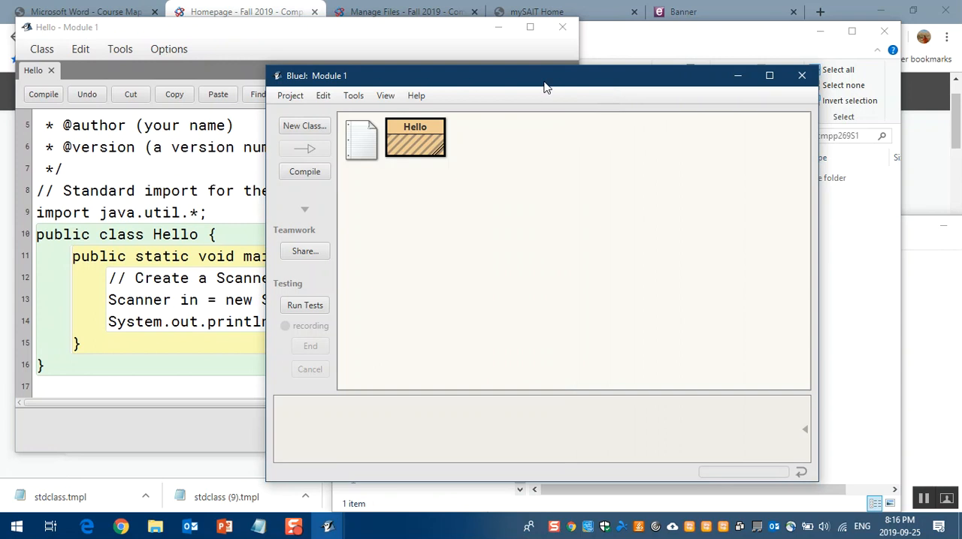
{"action": "left_click", "coordinate": [43, 94]}
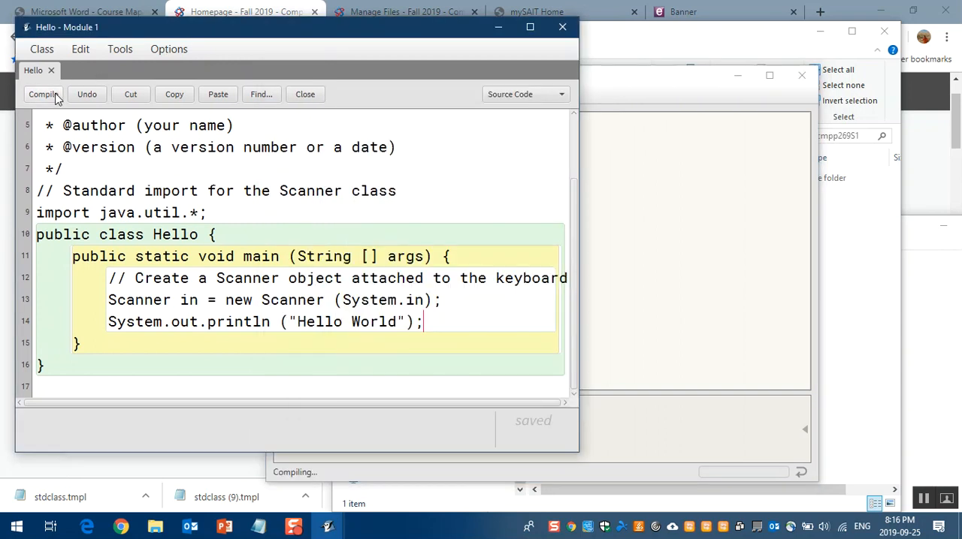
{"action": "left_click", "coordinate": [668, 202]}
{"action": "left_click_drag", "start_coordinate": [623, 86], "coordinate": [942, 41]}
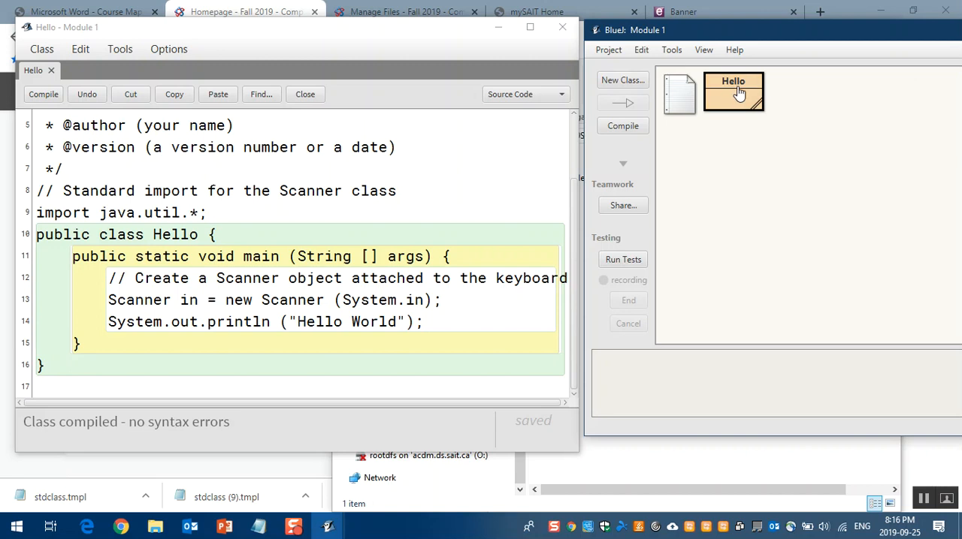
Step: Run the Hello class's main method with the default empty arguments
{"action": "right_click", "coordinate": [739, 91]}
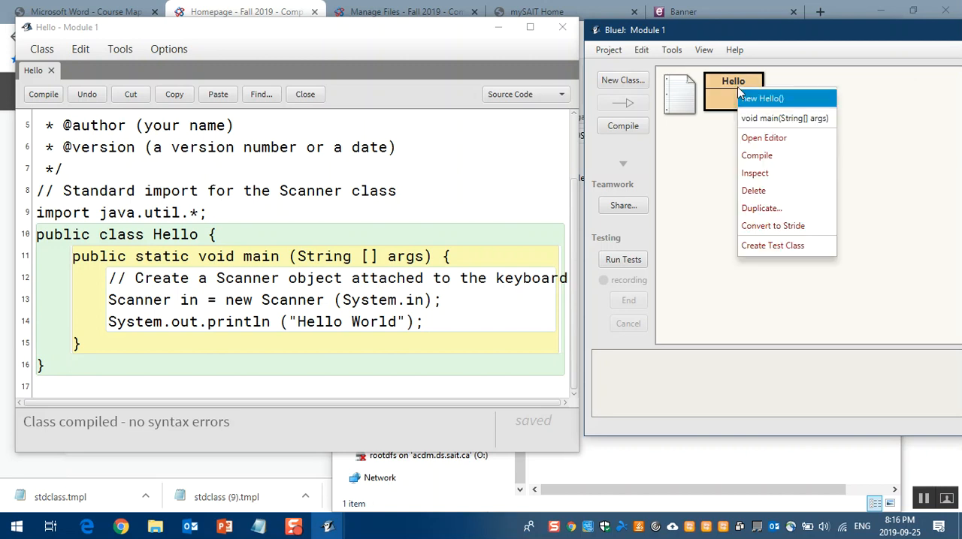
{"action": "left_click", "coordinate": [809, 119]}
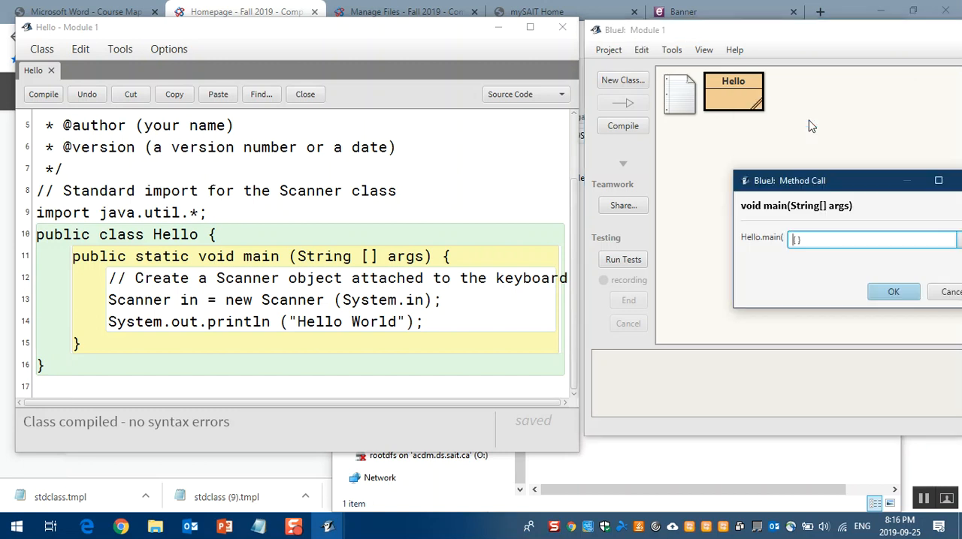
{"action": "left_click", "coordinate": [890, 294]}
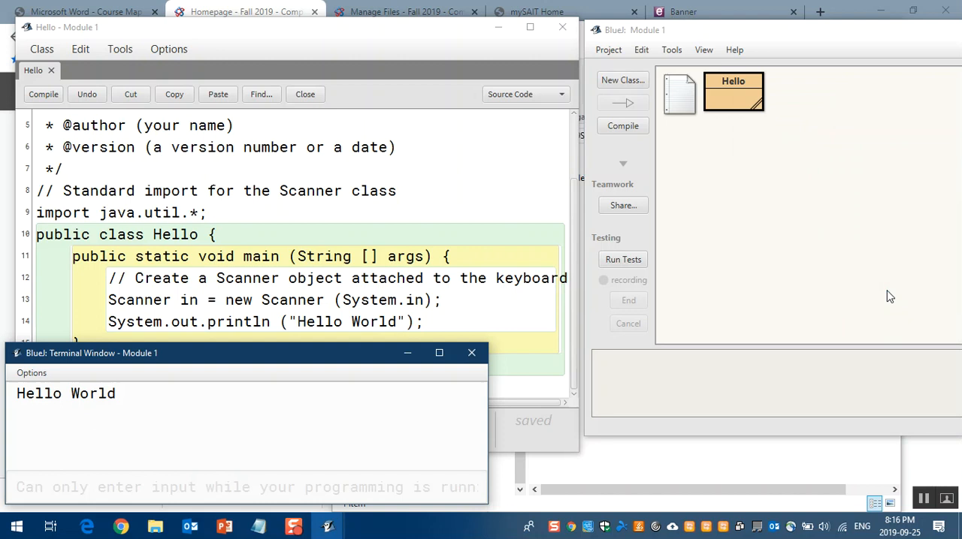
Step: Execute main on the Hello class a second time, keeping the default arguments
{"action": "right_click", "coordinate": [730, 101]}
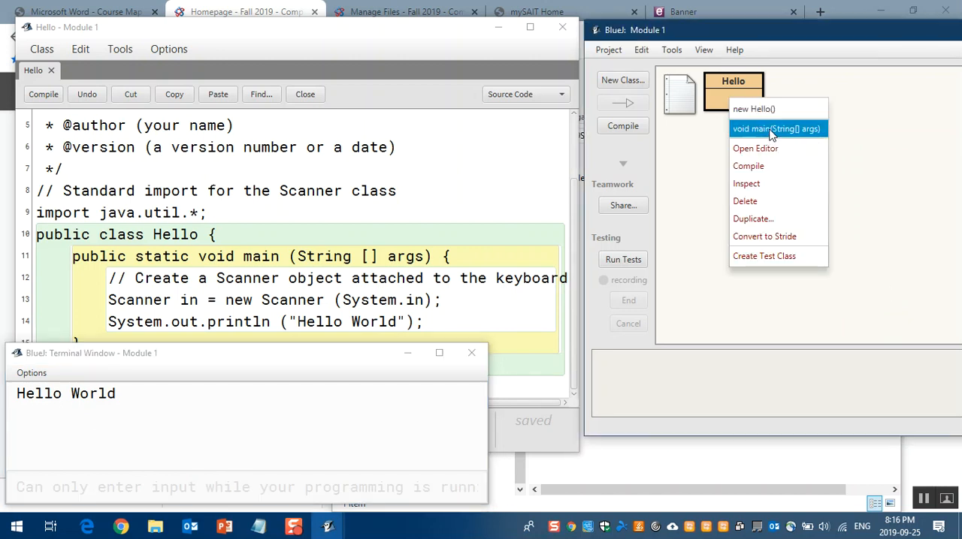
{"action": "left_click", "coordinate": [770, 130]}
{"action": "left_click", "coordinate": [893, 290]}
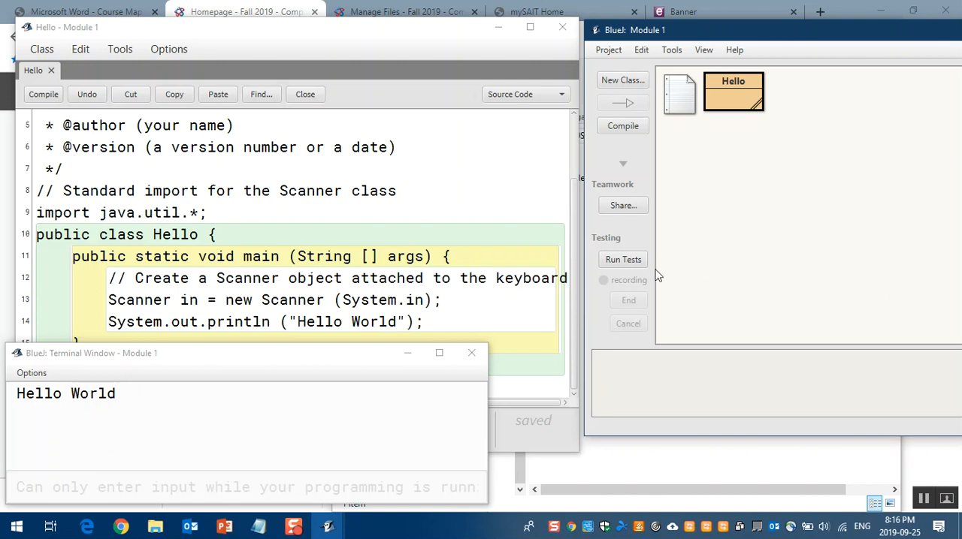
Step: Move the terminal window off the code, review its screen-clearing and buffering options, and close it
{"action": "left_click_drag", "start_coordinate": [210, 366], "coordinate": [276, 63]}
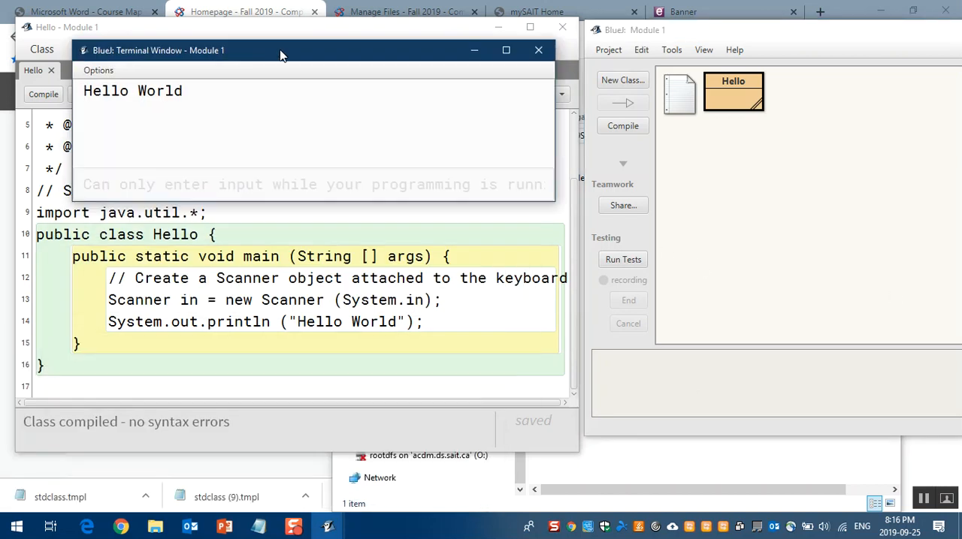
{"action": "left_click", "coordinate": [105, 75]}
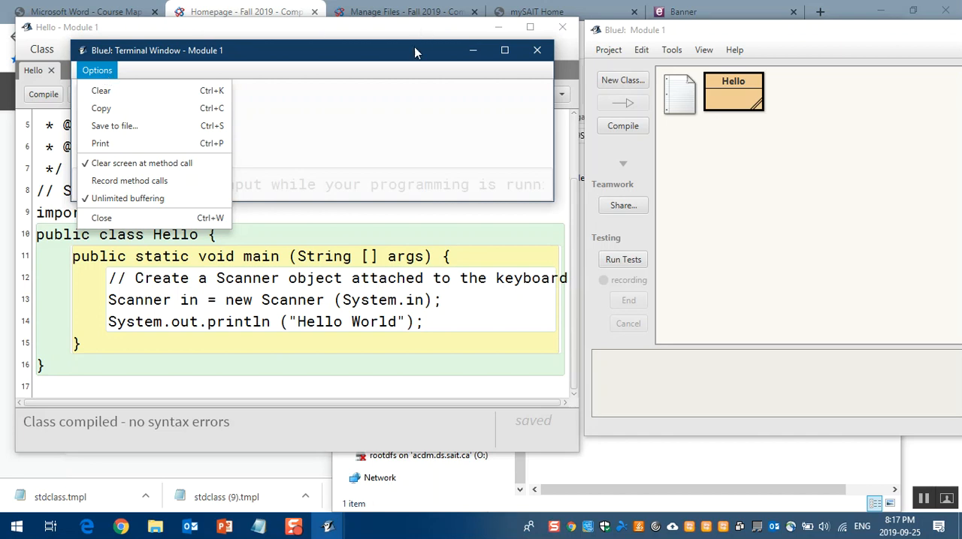
{"action": "left_click", "coordinate": [545, 51]}
{"action": "left_click", "coordinate": [537, 51]}
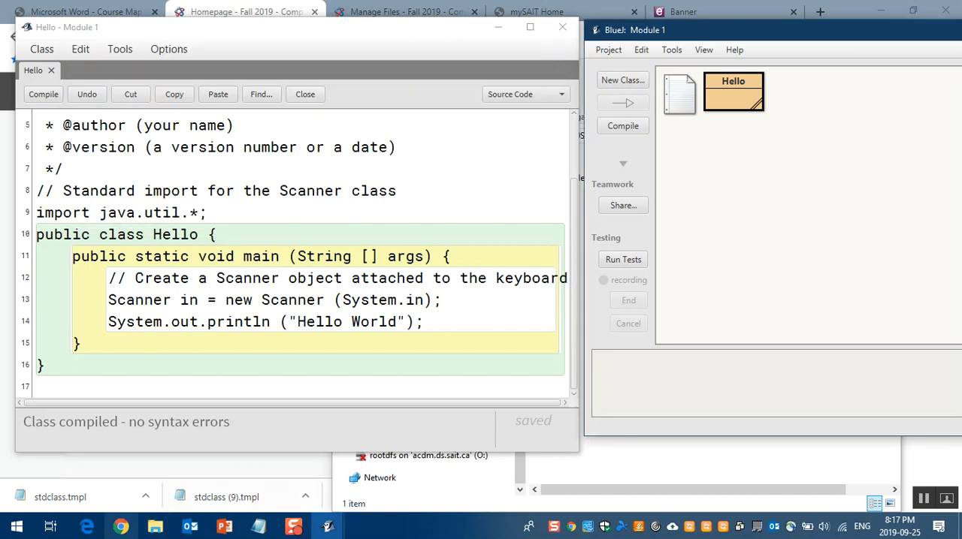
Step: Switch to the orientation presentation in PowerPoint and go to the Payroll Program slide
{"action": "left_click", "coordinate": [223, 526]}
{"action": "scroll", "coordinate": [225, 291], "scroll_direction": "down", "scroll_amount": 6}
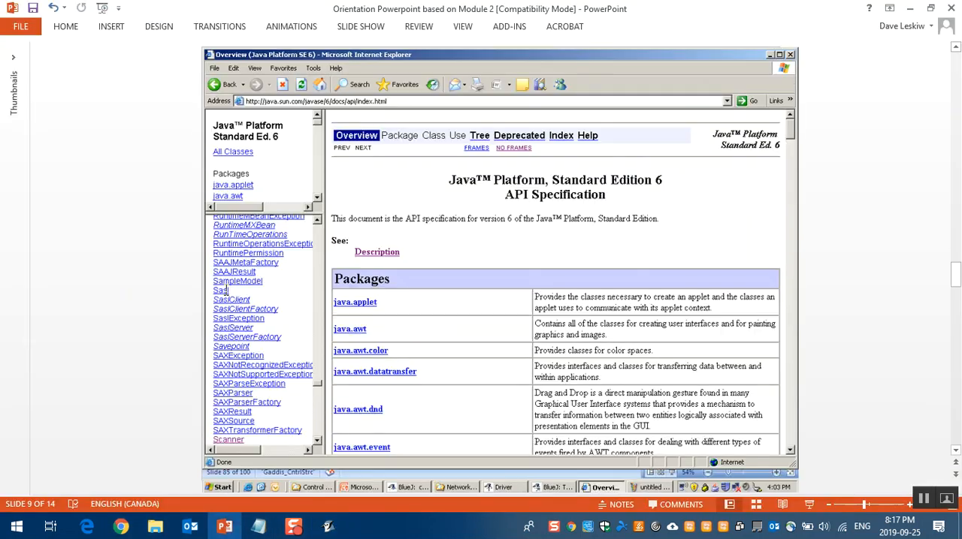
{"action": "scroll", "coordinate": [224, 290], "scroll_direction": "down", "scroll_amount": 1}
{"action": "scroll", "coordinate": [224, 289], "scroll_direction": "up", "scroll_amount": 1}
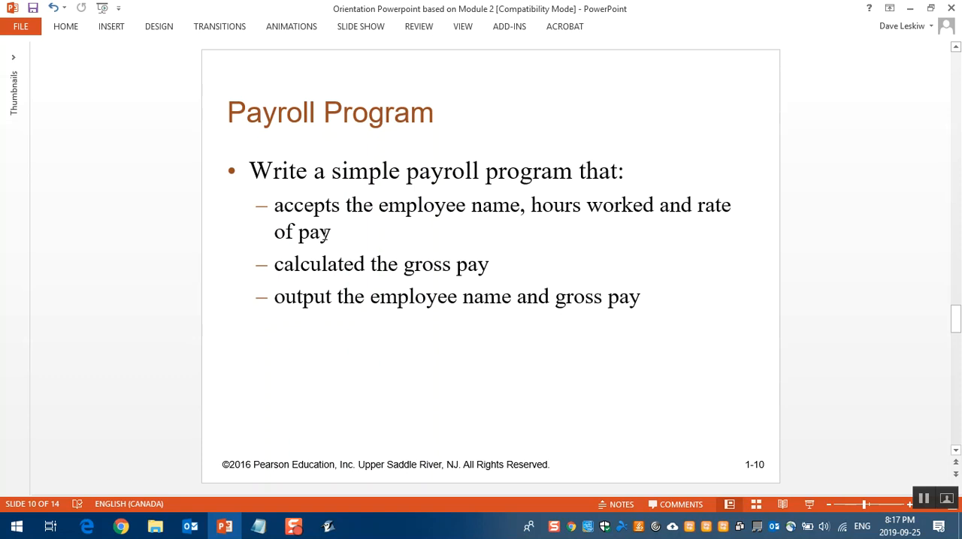
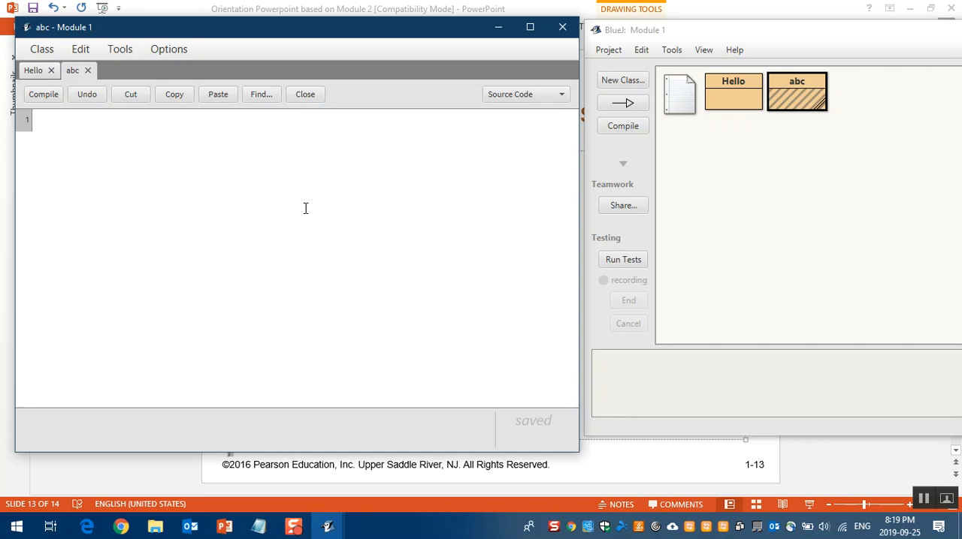
Step: Paste the copied payroll program into the empty abc class, compare it with the PowerPoint slide, and compile the class
{"action": "key", "text": "ctrl+v"}
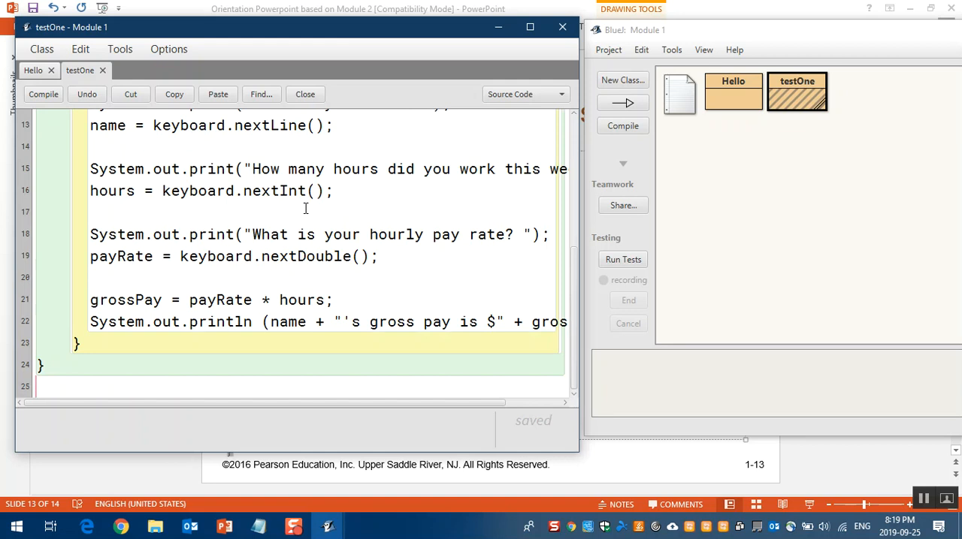
{"action": "left_click", "coordinate": [155, 477]}
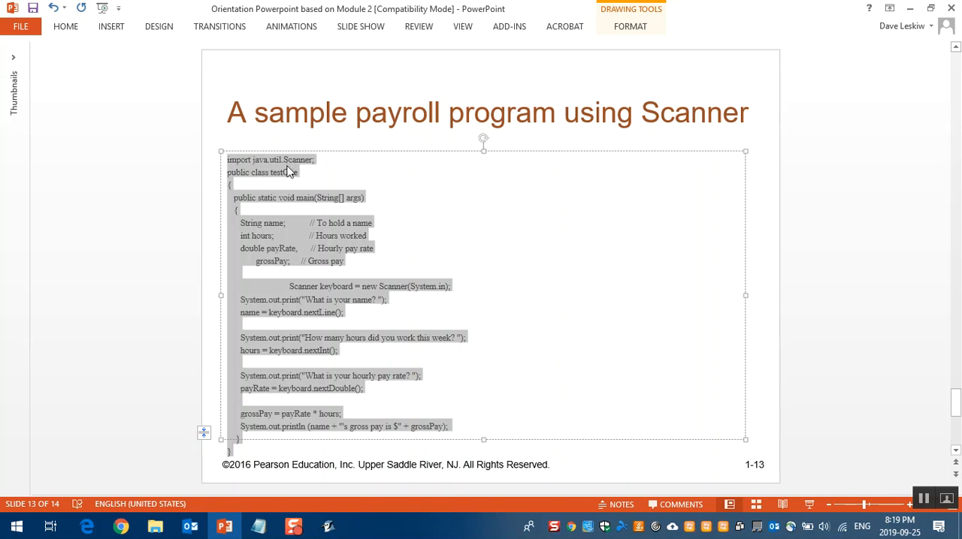
{"action": "left_click", "coordinate": [169, 372]}
{"action": "scroll", "coordinate": [169, 369], "scroll_direction": "up", "scroll_amount": 1}
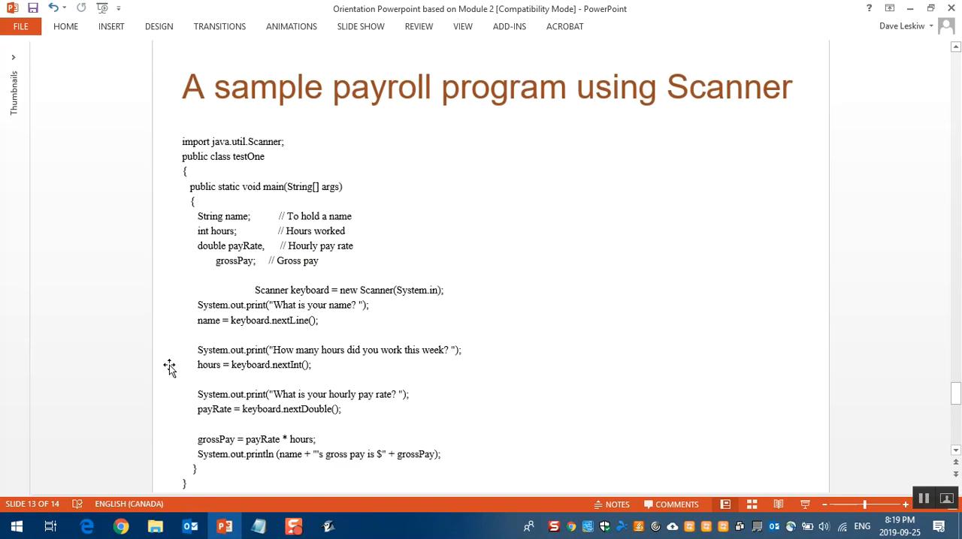
{"action": "key", "text": "alt+Tab"}
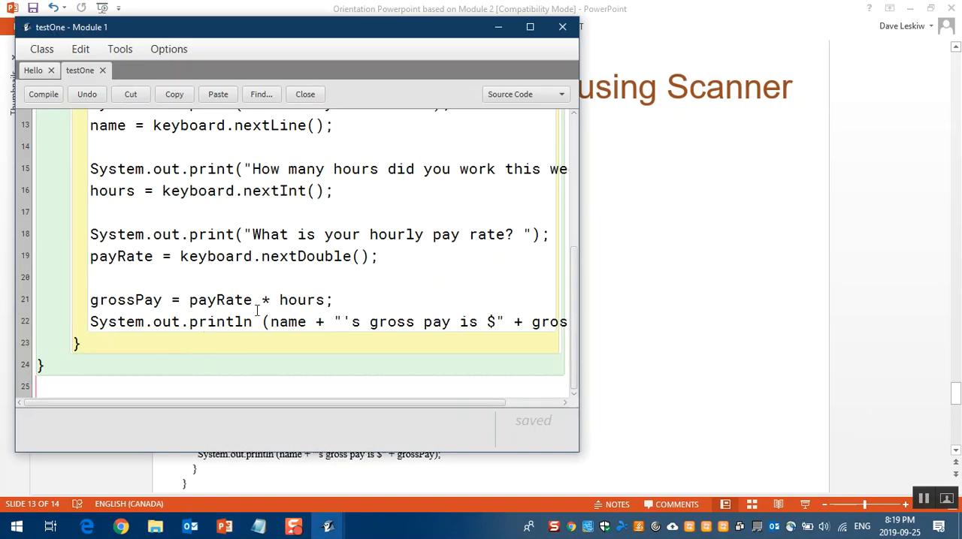
{"action": "scroll", "coordinate": [438, 272], "scroll_direction": "up", "scroll_amount": 3}
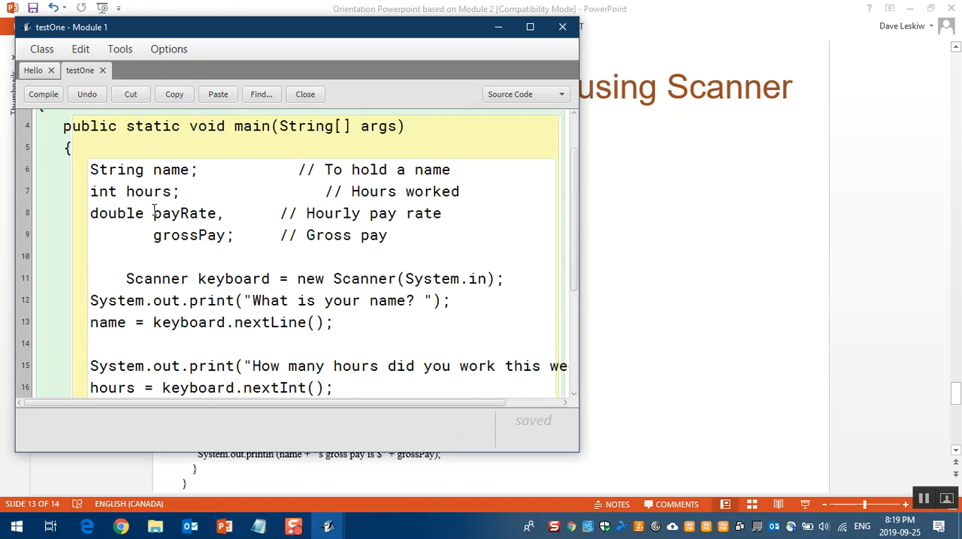
{"action": "left_click", "coordinate": [41, 94]}
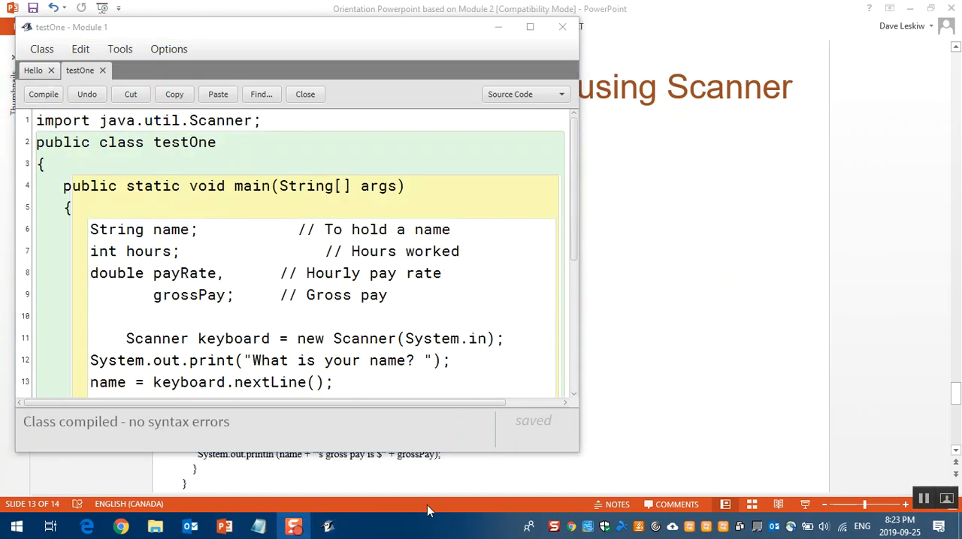
Step: Run the testOne class's main method from the Module 1 project with the default empty arguments
{"action": "mouse_move", "coordinate": [328, 526]}
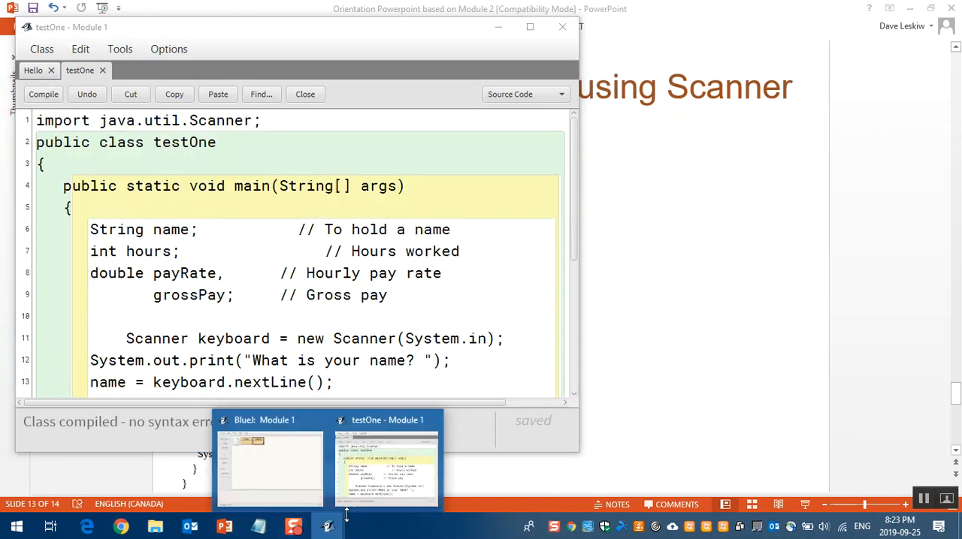
{"action": "left_click", "coordinate": [293, 474]}
{"action": "right_click", "coordinate": [798, 97]}
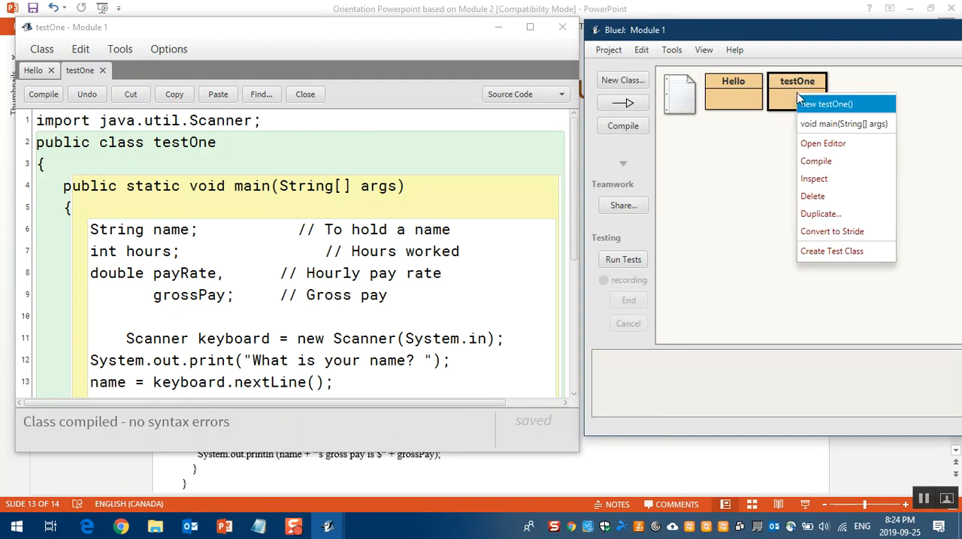
{"action": "left_click", "coordinate": [842, 125]}
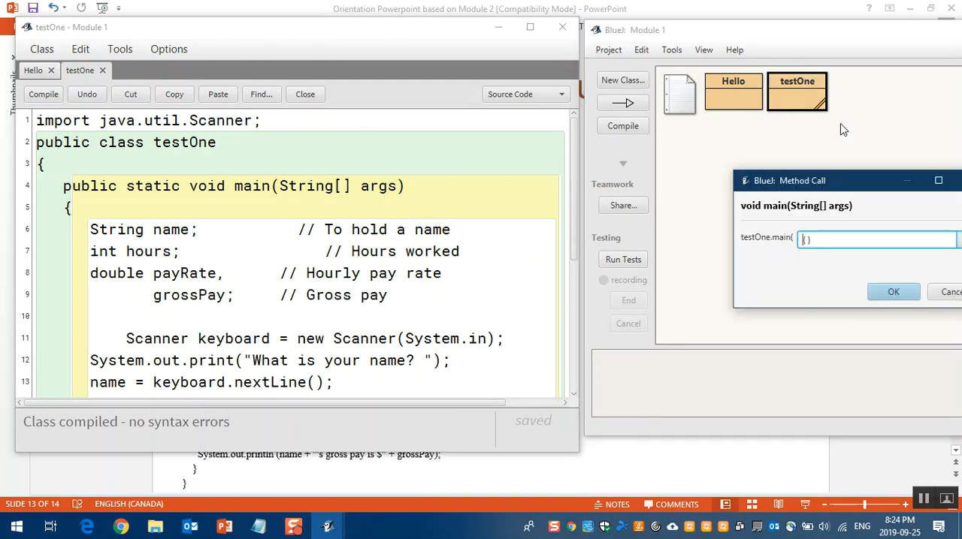
{"action": "left_click", "coordinate": [893, 292]}
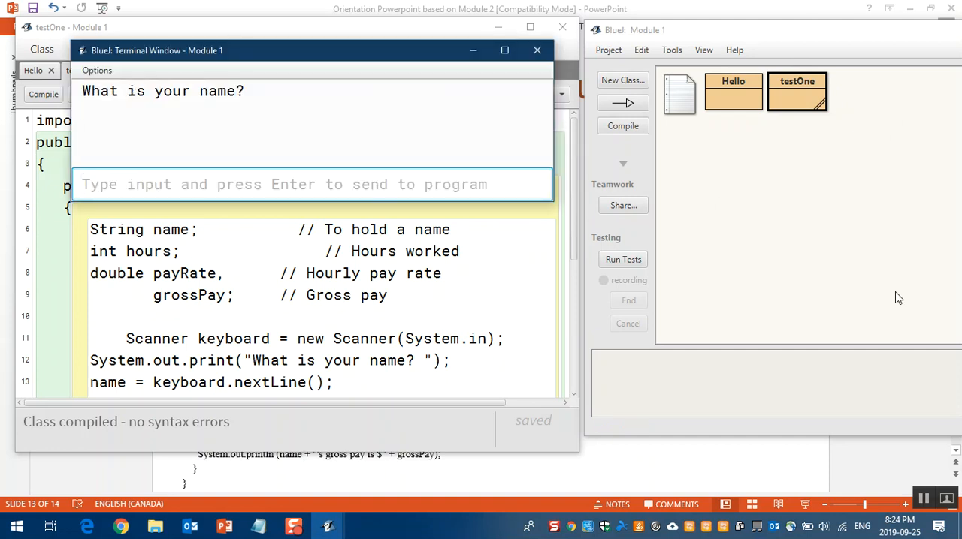
Step: Answer the program's name prompt in the terminal with the employee's full name
{"action": "type", "text": "Harvey Wallbanage"}
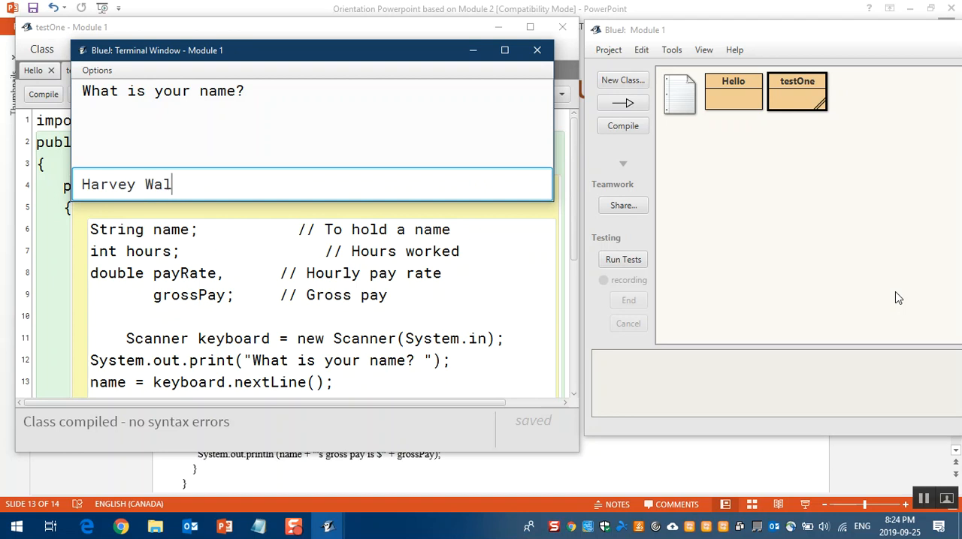
{"action": "key", "text": "BackSpace"}
{"action": "key", "text": "BackSpace"}
{"action": "key", "text": "BackSpace"}
{"action": "type", "text": "ger"}
{"action": "key", "text": "Return"}
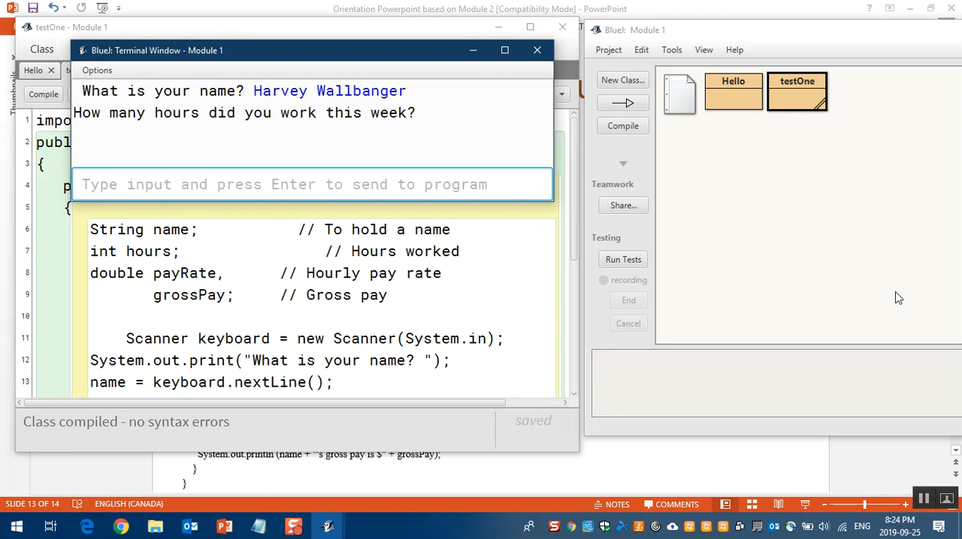
Step: Enter 20 as the hours worked this week and 9.90 as the hourly pay rate
{"action": "type", "text": "10"}
{"action": "key", "text": "BackSpace"}
{"action": "key", "text": "BackSpace"}
{"action": "type", "text": "20"}
{"action": "key", "text": "Return"}
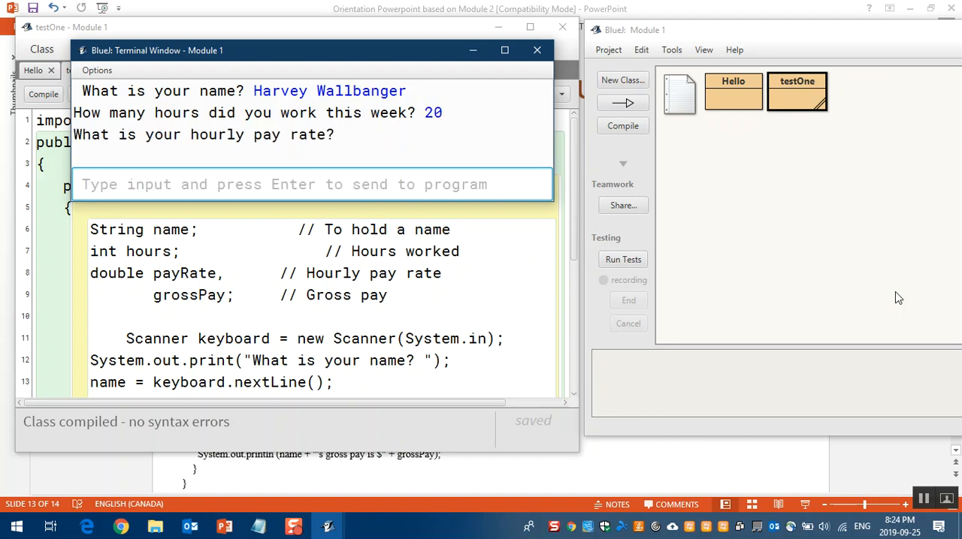
{"action": "type", "text": "9.90"}
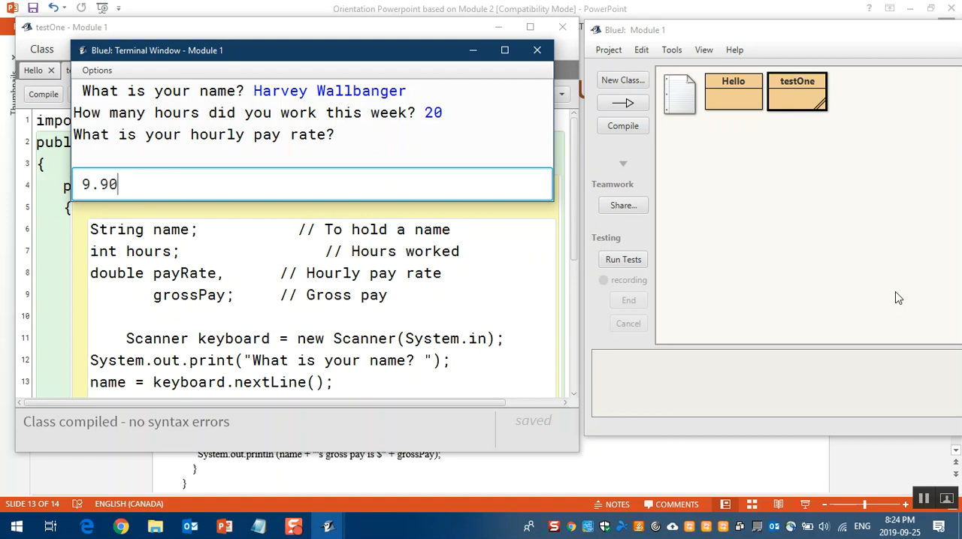
{"action": "key", "text": "Return"}
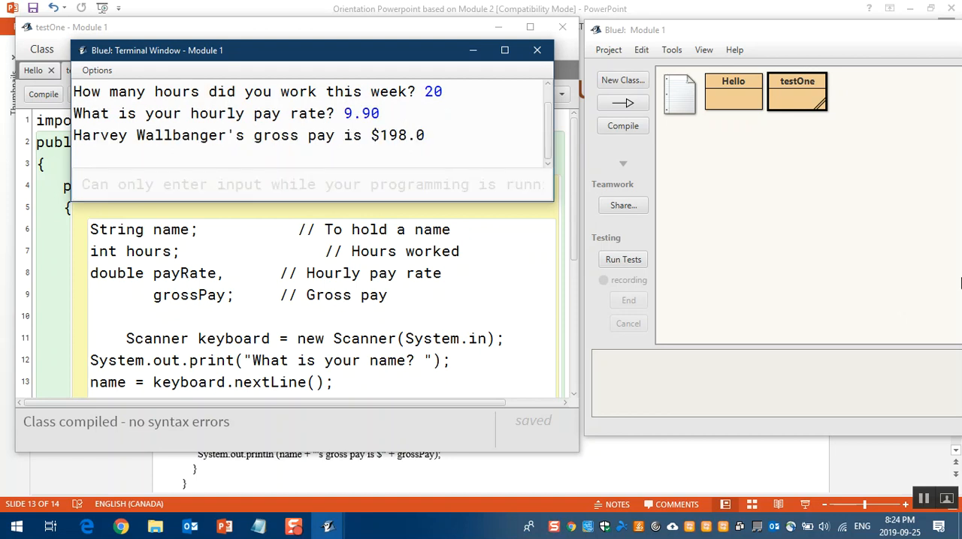
Step: Save the terminal text as Hello output.txt in the Module 1 folder under C:\cmpp269S1
{"action": "left_click", "coordinate": [221, 230]}
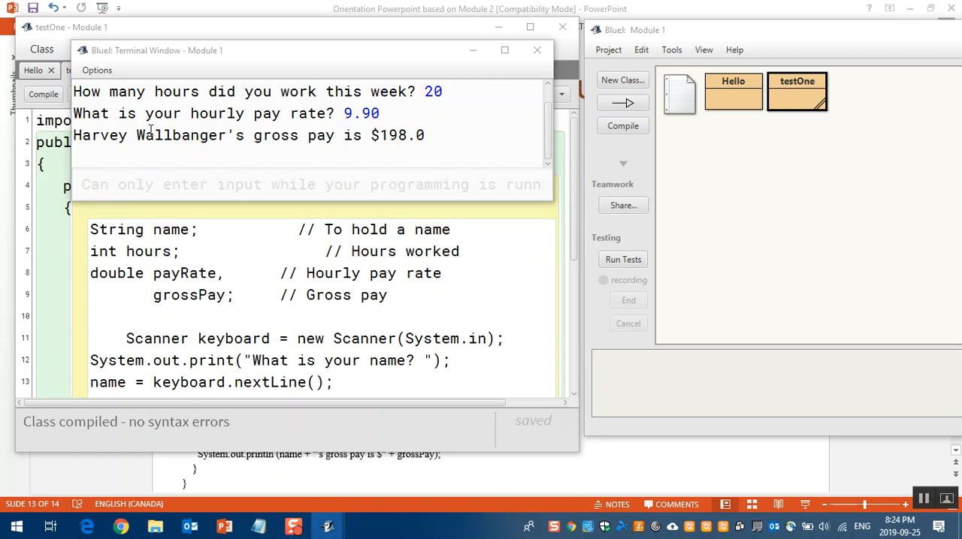
{"action": "left_click", "coordinate": [97, 70]}
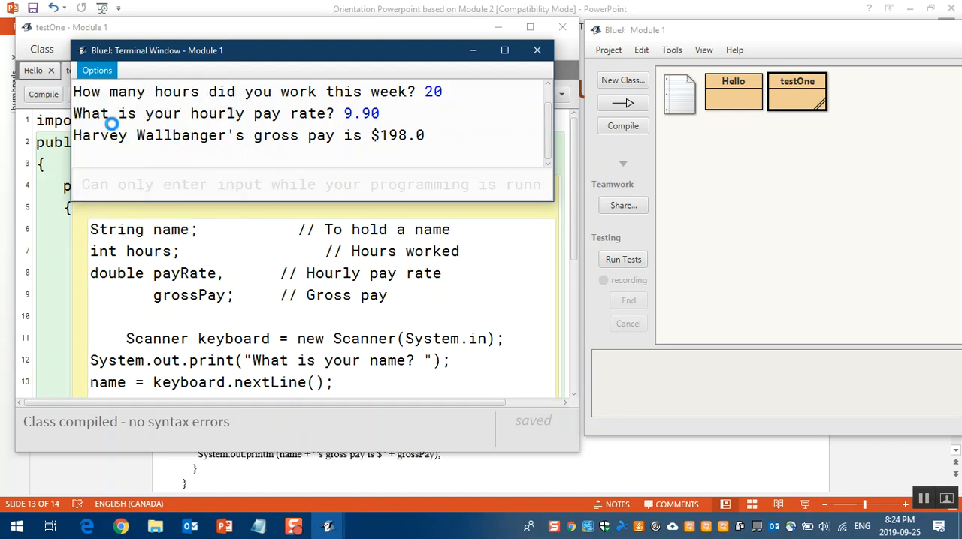
{"action": "left_click", "coordinate": [114, 129]}
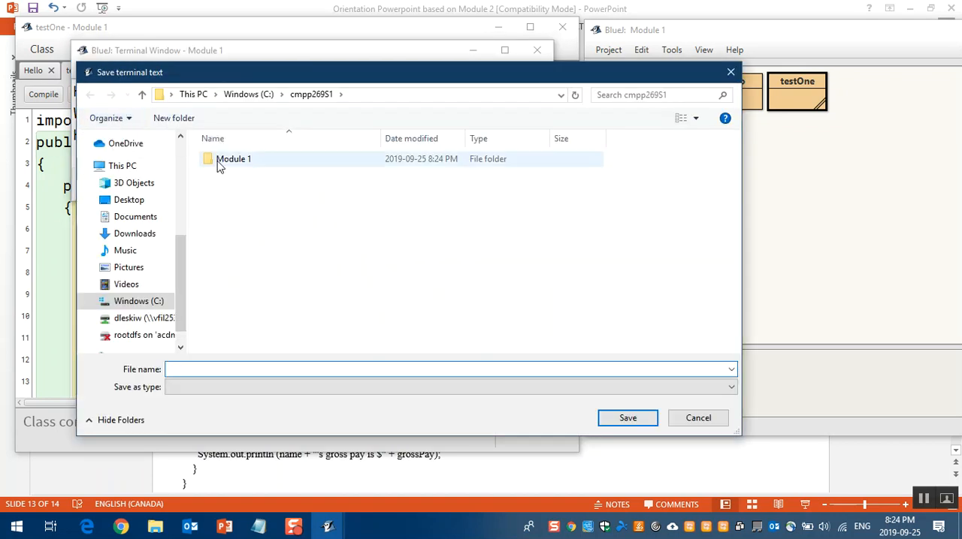
{"action": "left_click", "coordinate": [267, 98]}
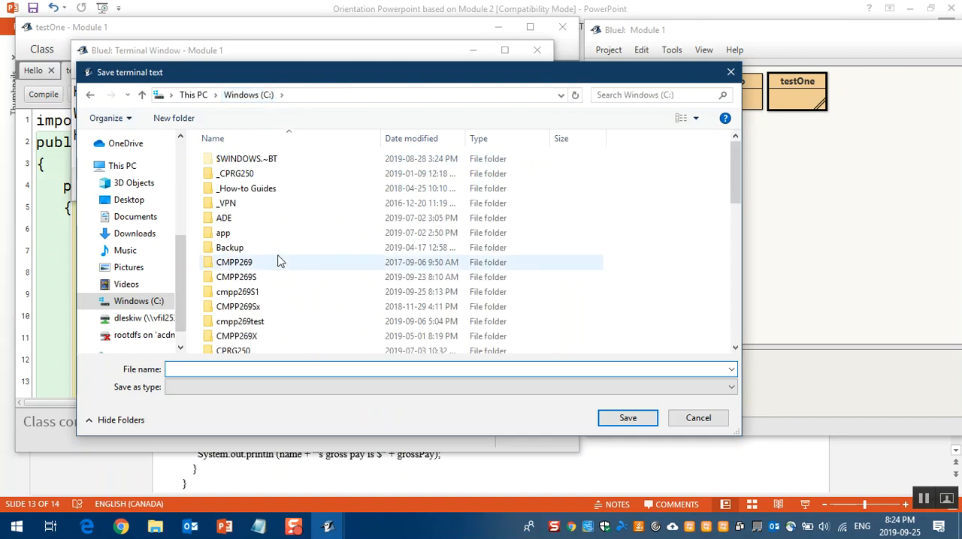
{"action": "double_click", "coordinate": [250, 296]}
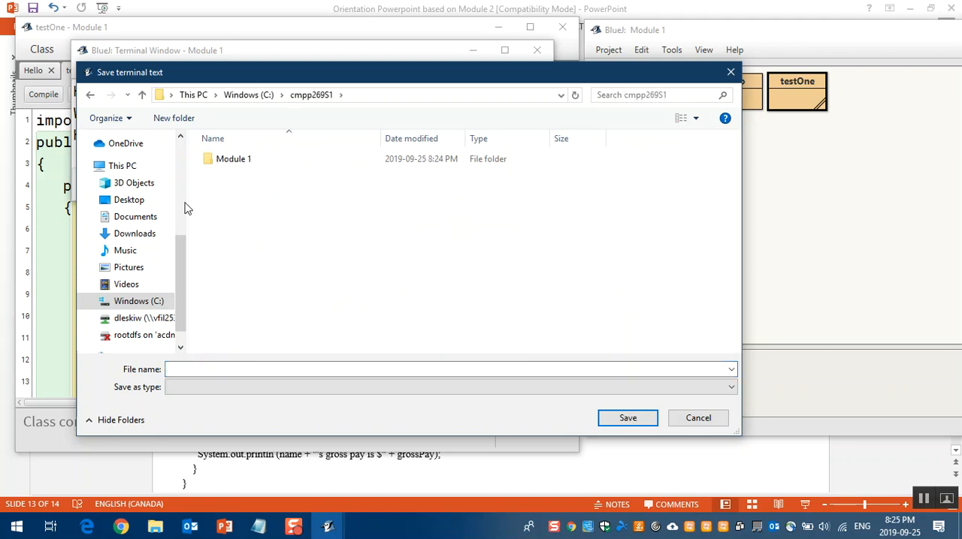
{"action": "double_click", "coordinate": [218, 160]}
{"action": "left_click", "coordinate": [234, 369]}
{"action": "type", "text": "Hello o"}
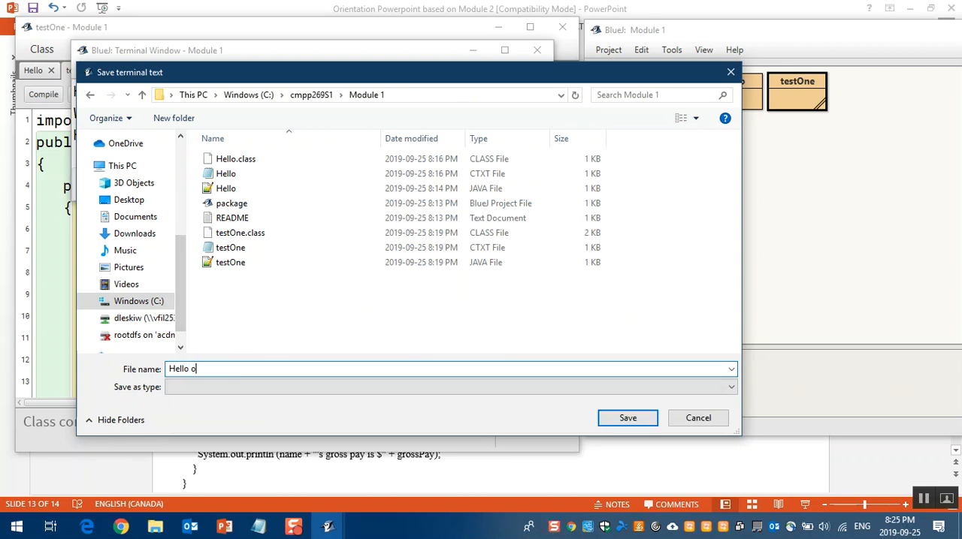
{"action": "type", "text": "utput.txt"}
{"action": "left_click", "coordinate": [632, 419]}
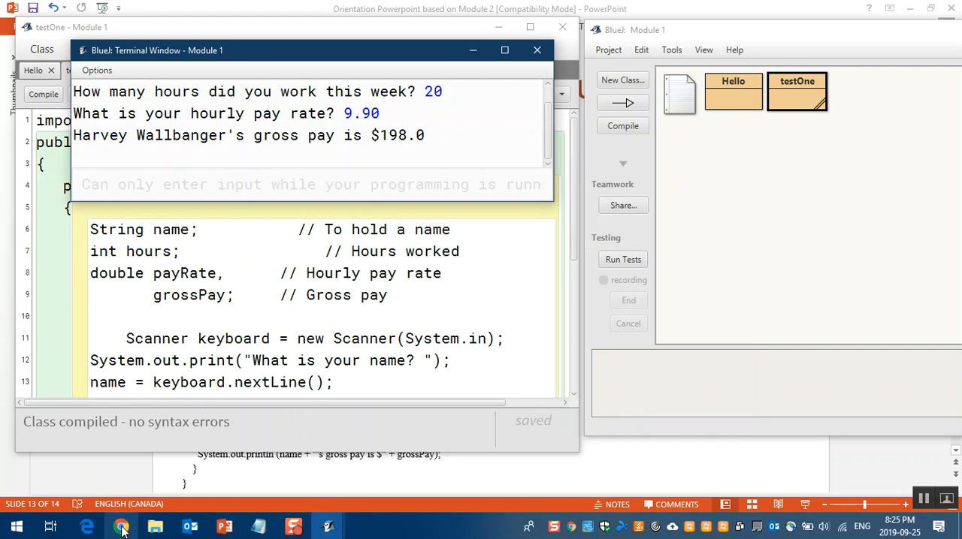
Step: Switch to the course homepage in Chrome, open its Assignments page and review the Labs entries such as Mod 1: Slide 10
{"action": "mouse_move", "coordinate": [122, 529]}
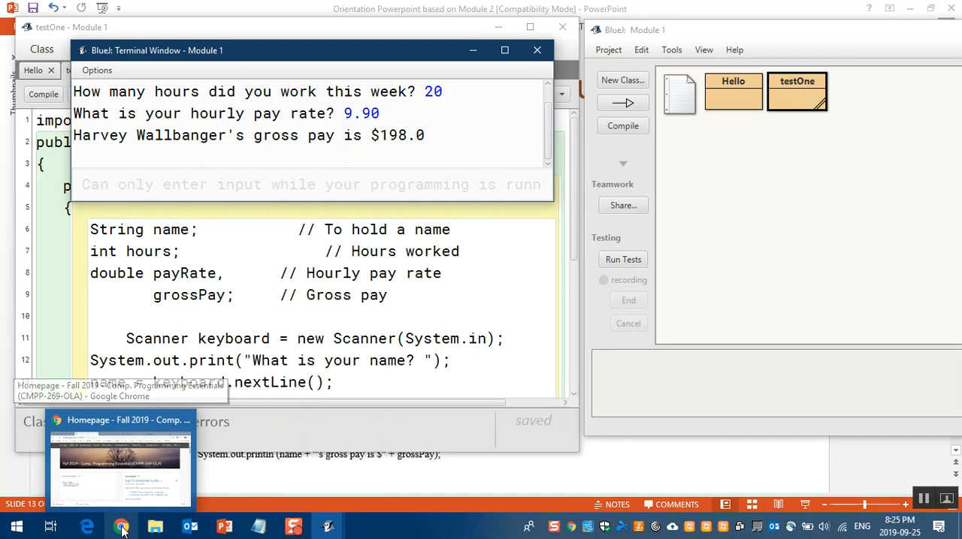
{"action": "mouse_move", "coordinate": [126, 424]}
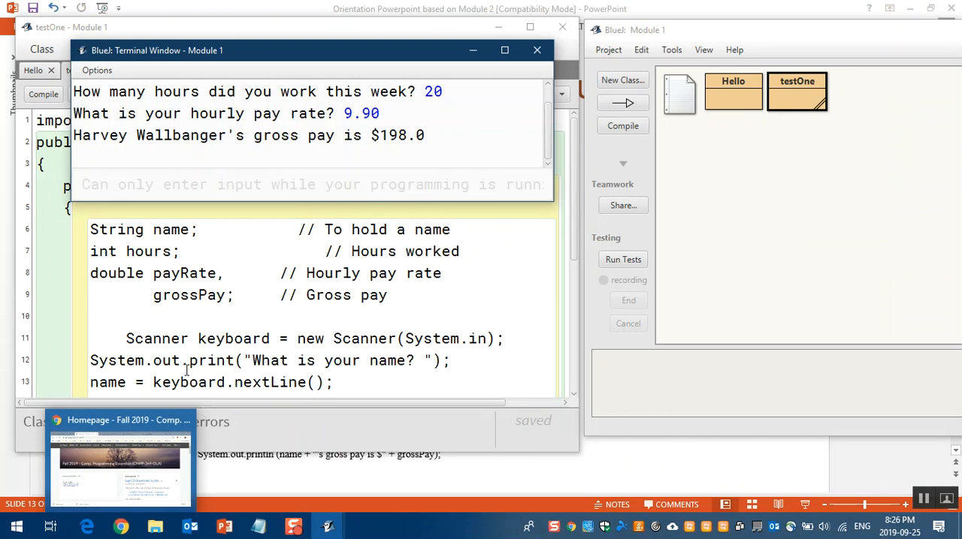
{"action": "left_click", "coordinate": [109, 432]}
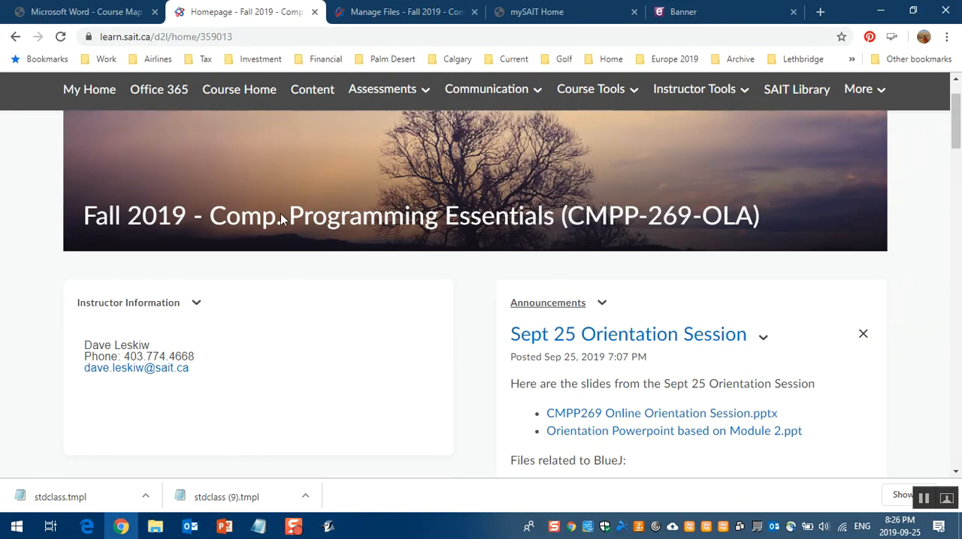
{"action": "scroll", "coordinate": [390, 94], "scroll_direction": "up", "scroll_amount": 1}
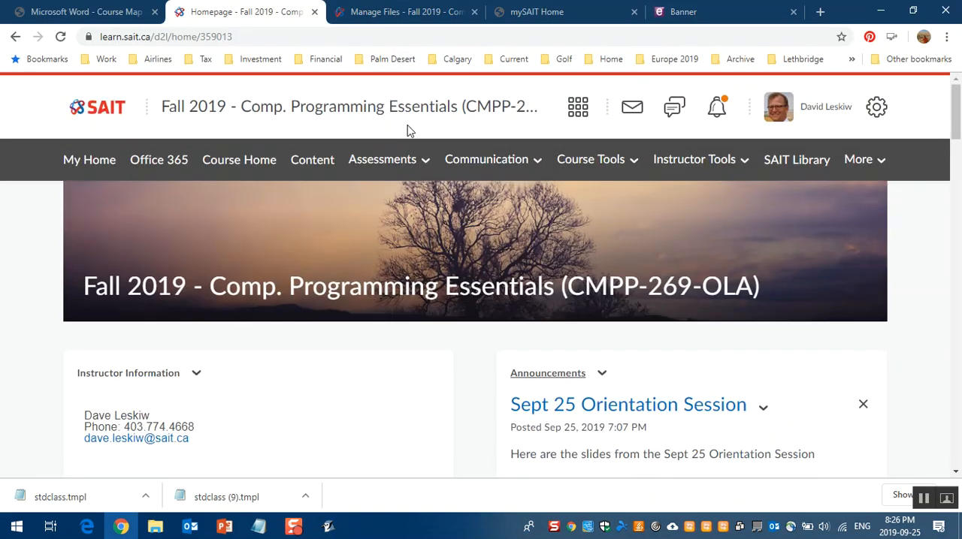
{"action": "left_click", "coordinate": [399, 163]}
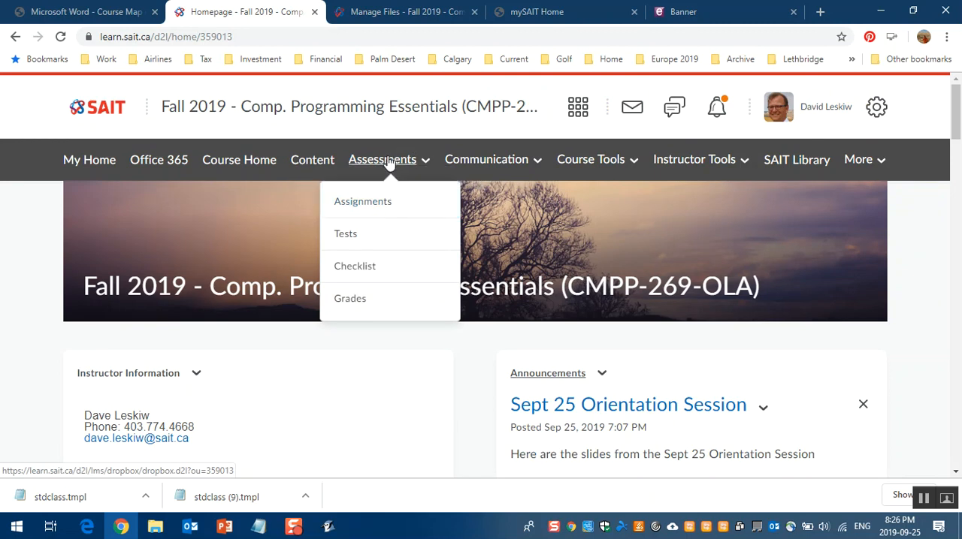
{"action": "left_click", "coordinate": [374, 207]}
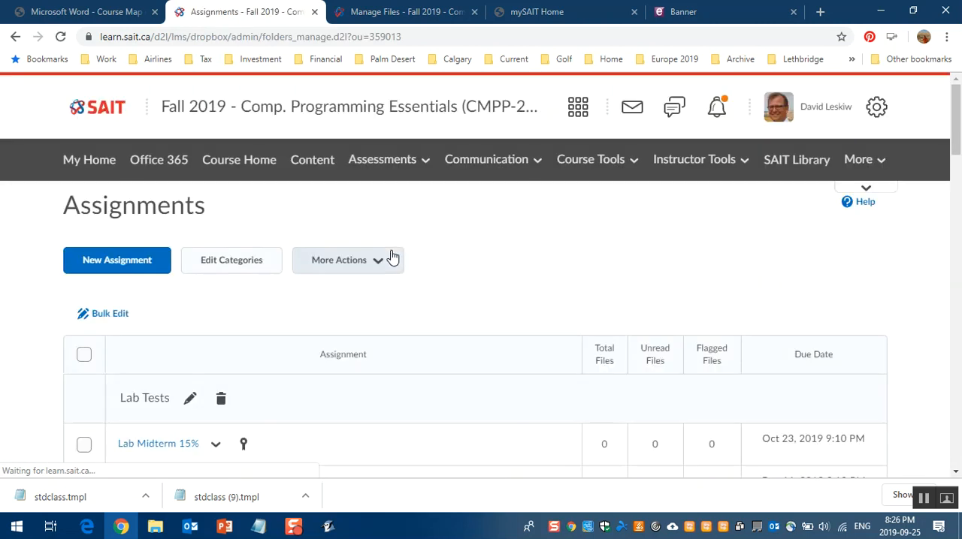
{"action": "scroll", "coordinate": [376, 268], "scroll_direction": "down", "scroll_amount": 5}
{"action": "scroll", "coordinate": [376, 270], "scroll_direction": "down", "scroll_amount": 3}
{"action": "scroll", "coordinate": [376, 270], "scroll_direction": "up", "scroll_amount": 2}
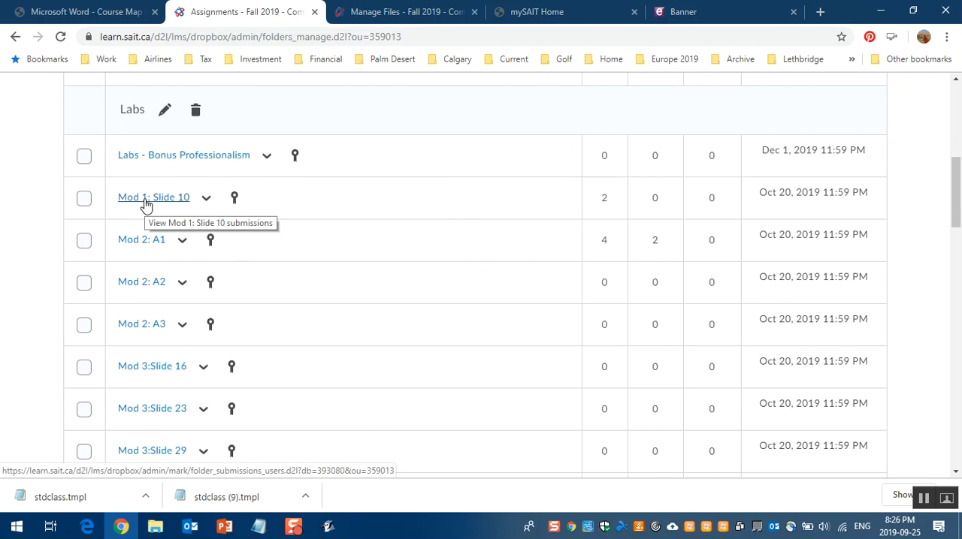
{"action": "scroll", "coordinate": [450, 262], "scroll_direction": "up", "scroll_amount": 6}
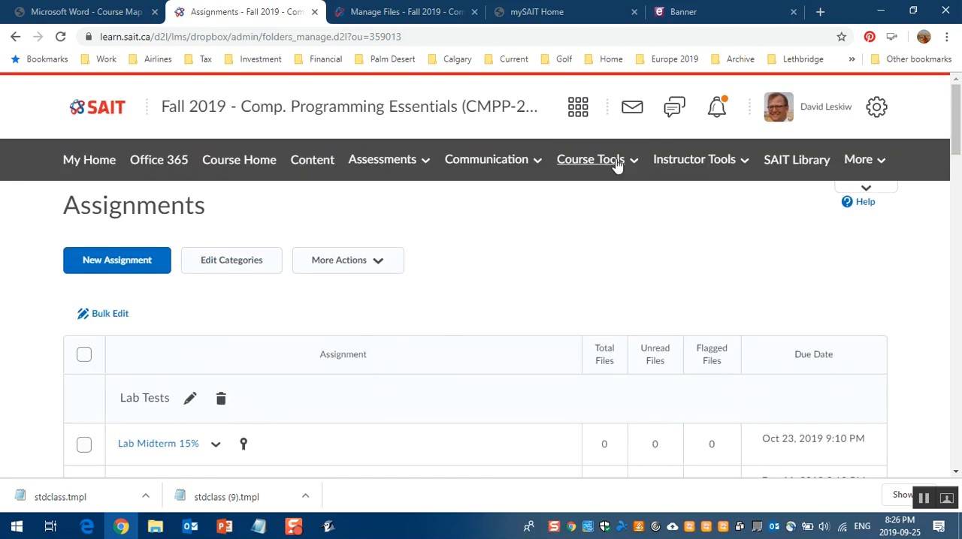
Step: Open the course classlist and impersonate the Student View participant, agreeing to suspend the current session
{"action": "left_click", "coordinate": [616, 161]}
{"action": "left_click", "coordinate": [581, 271]}
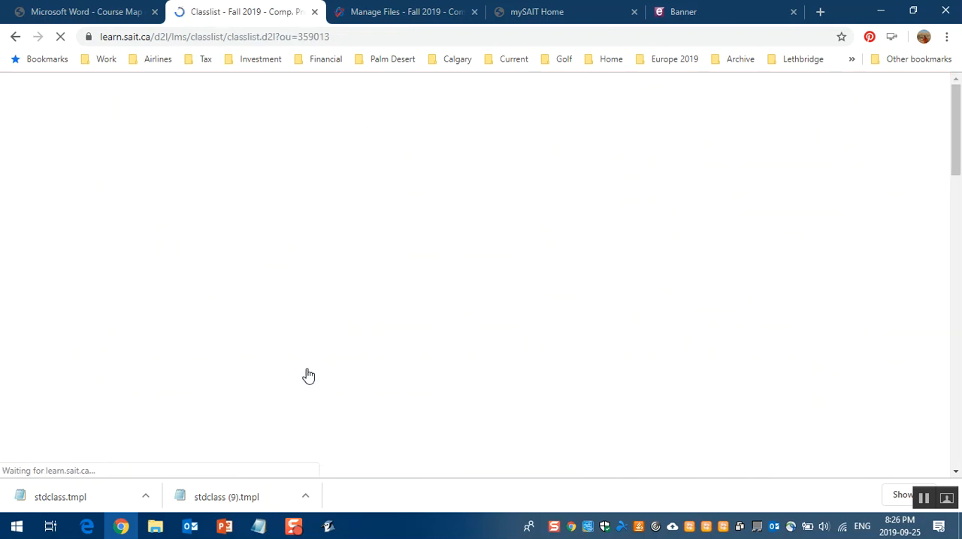
{"action": "scroll", "coordinate": [180, 340], "scroll_direction": "down", "scroll_amount": 4}
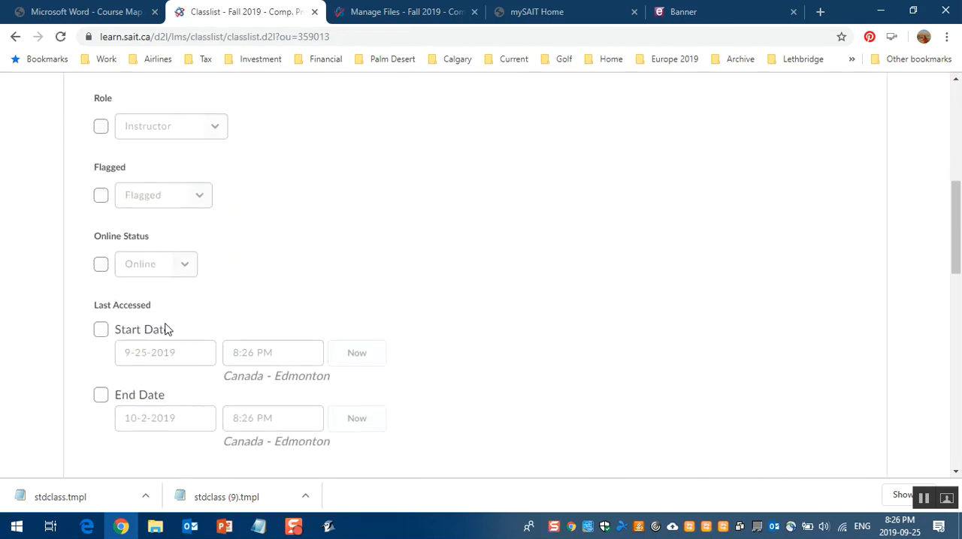
{"action": "scroll", "coordinate": [167, 329], "scroll_direction": "down", "scroll_amount": 3}
{"action": "left_click", "coordinate": [296, 376]}
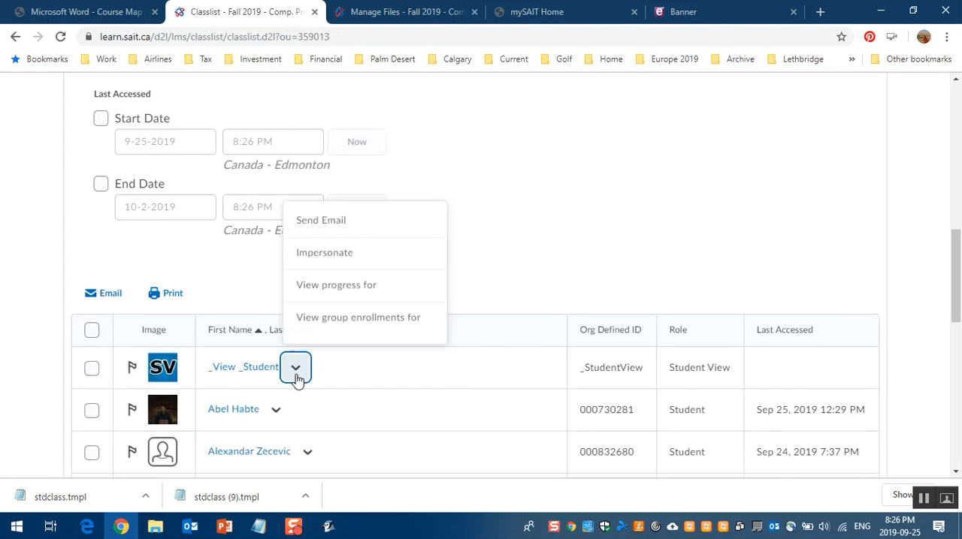
{"action": "left_click", "coordinate": [325, 259]}
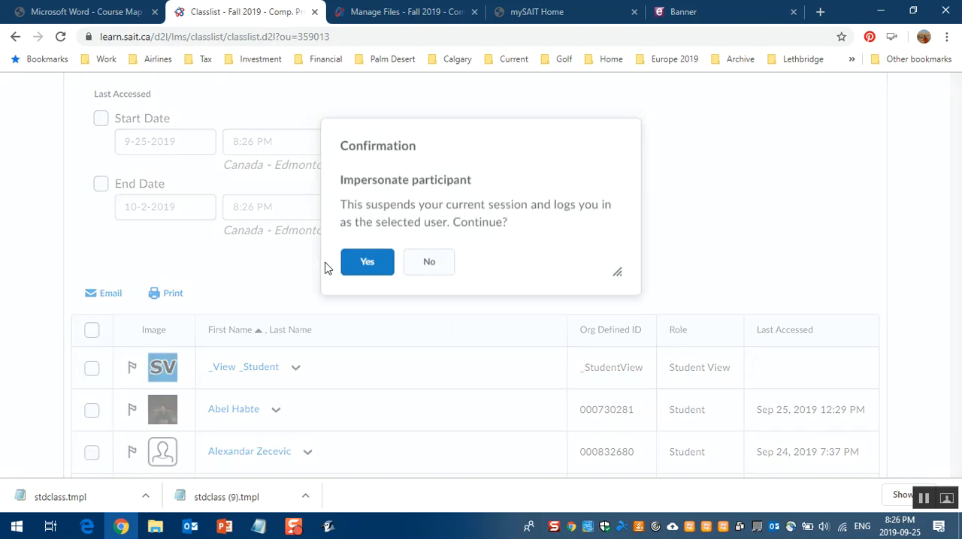
{"action": "left_click", "coordinate": [383, 267]}
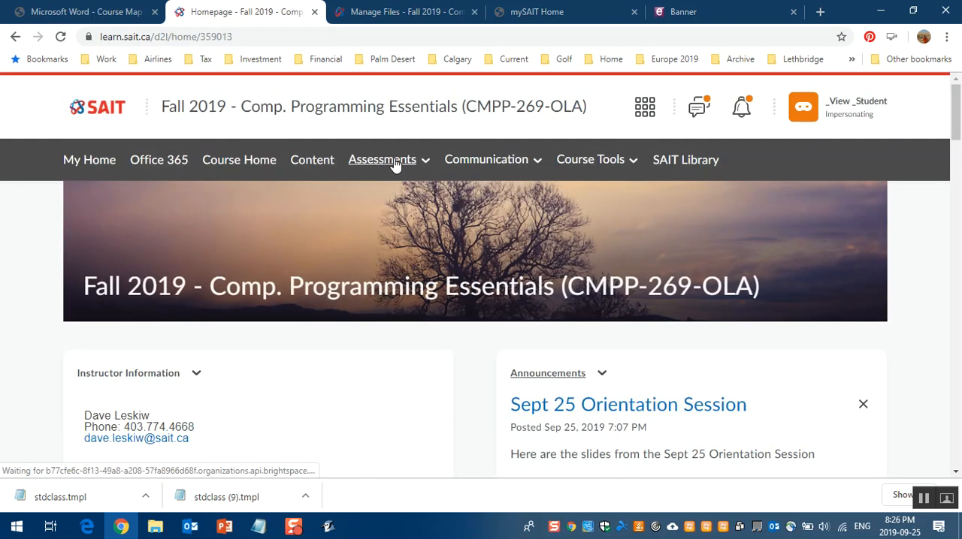
Step: Open the course's Assignments page as the student and open the Mod 1: Slide 10 lab submission page
{"action": "left_click", "coordinate": [387, 160]}
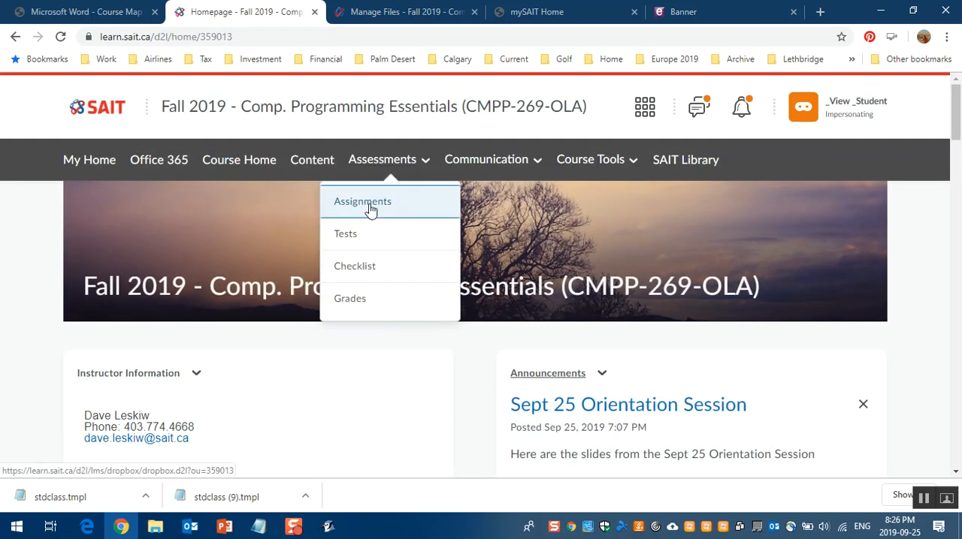
{"action": "left_click", "coordinate": [371, 210]}
{"action": "scroll", "coordinate": [338, 308], "scroll_direction": "down", "scroll_amount": 5}
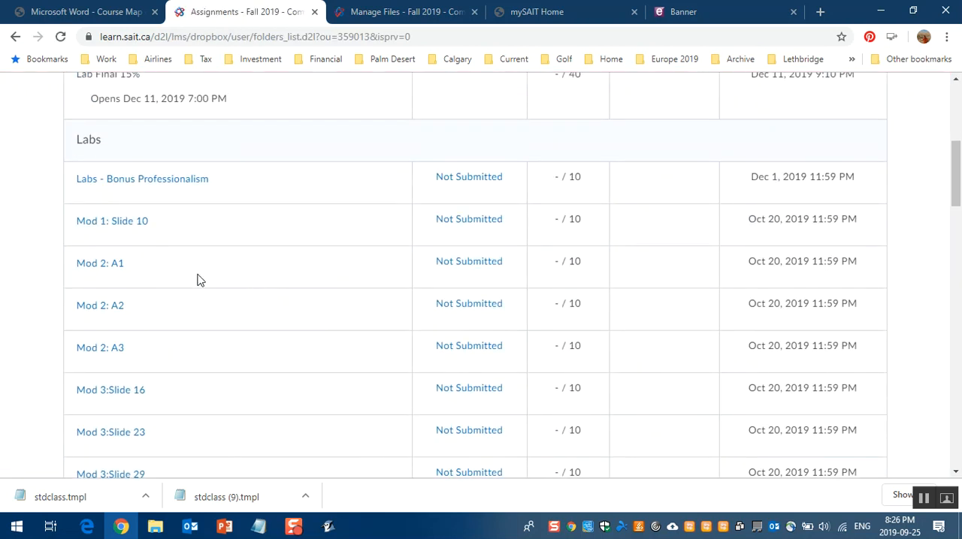
{"action": "left_click", "coordinate": [111, 223]}
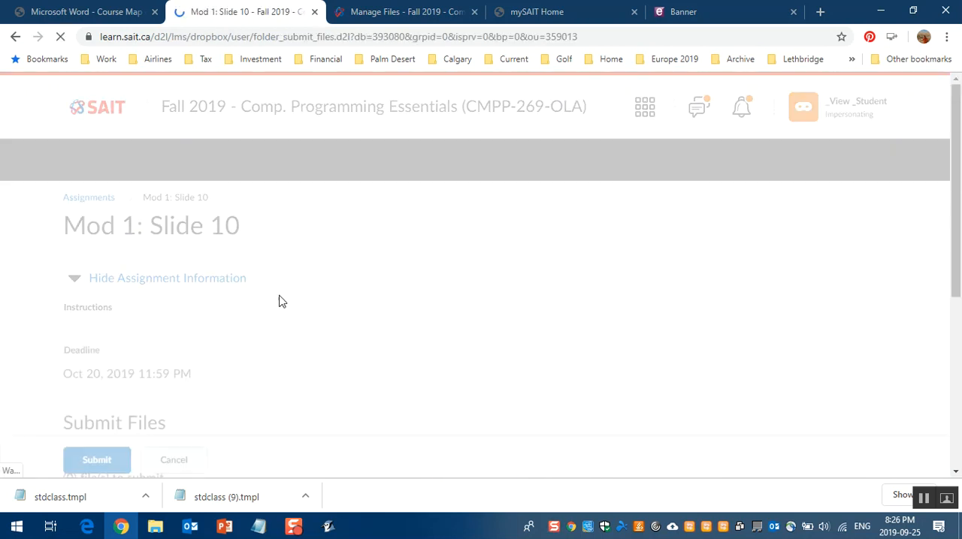
Step: Start adding a file to the submission and browse to the Module 1 folder under C:\cmpp269S1
{"action": "scroll", "coordinate": [279, 300], "scroll_direction": "down", "scroll_amount": 3}
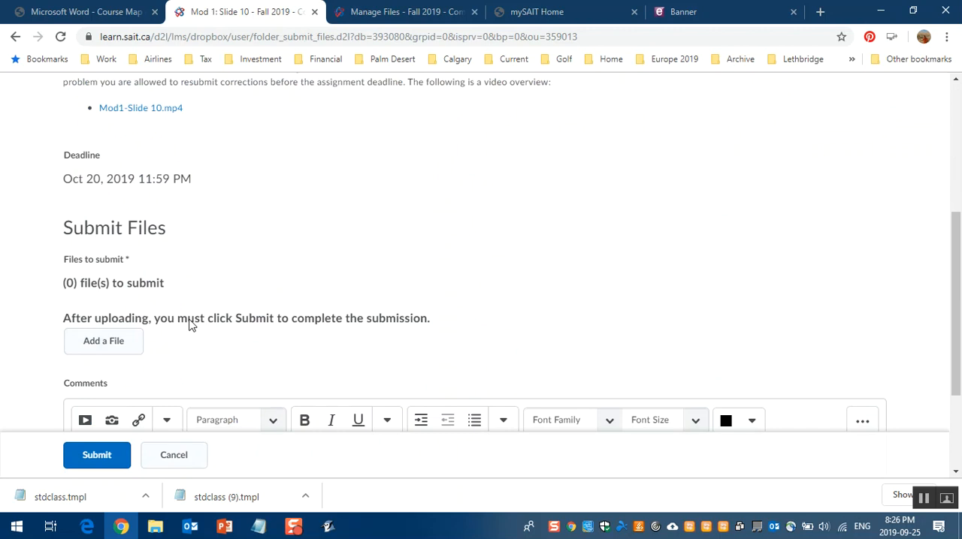
{"action": "scroll", "coordinate": [190, 324], "scroll_direction": "down", "scroll_amount": 1}
{"action": "left_click", "coordinate": [110, 277]}
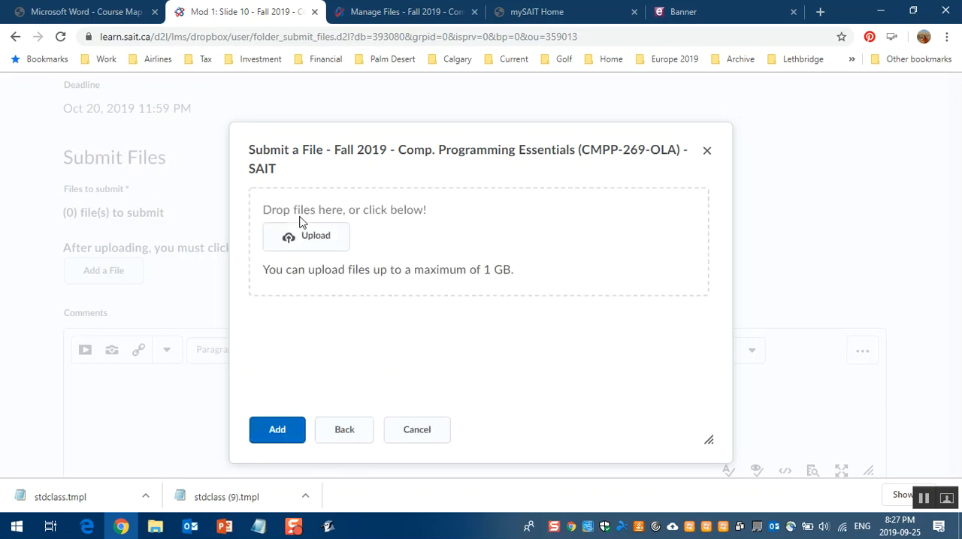
{"action": "left_click", "coordinate": [312, 242]}
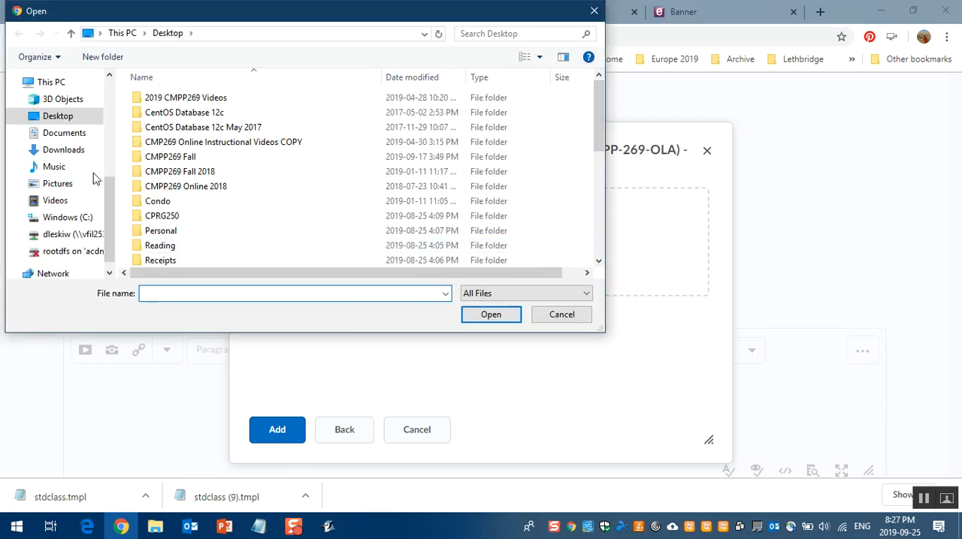
{"action": "left_click", "coordinate": [79, 219]}
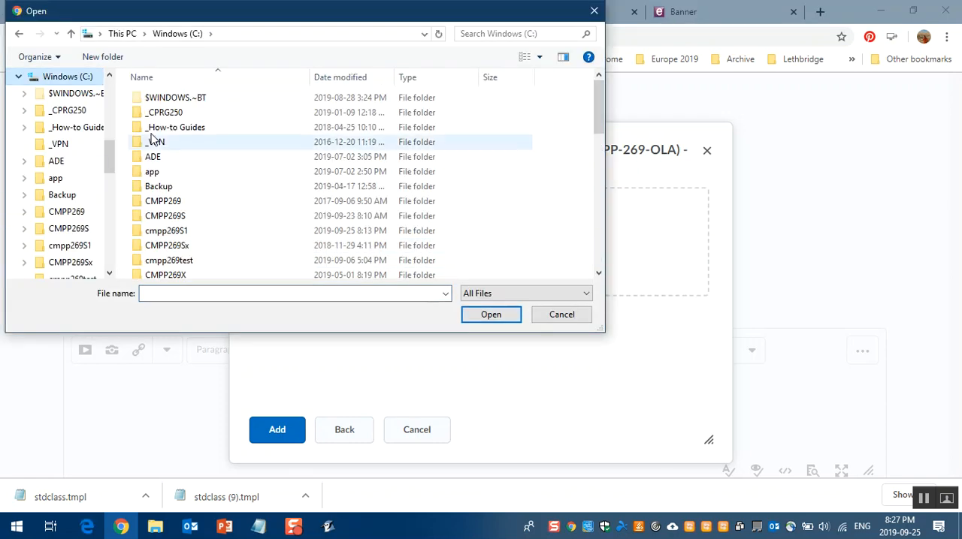
{"action": "double_click", "coordinate": [163, 237]}
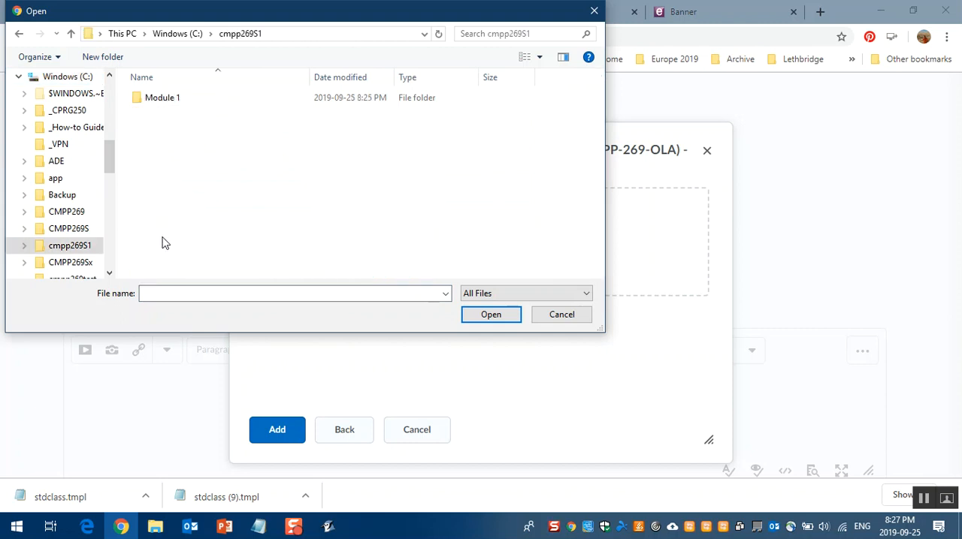
{"action": "double_click", "coordinate": [177, 104]}
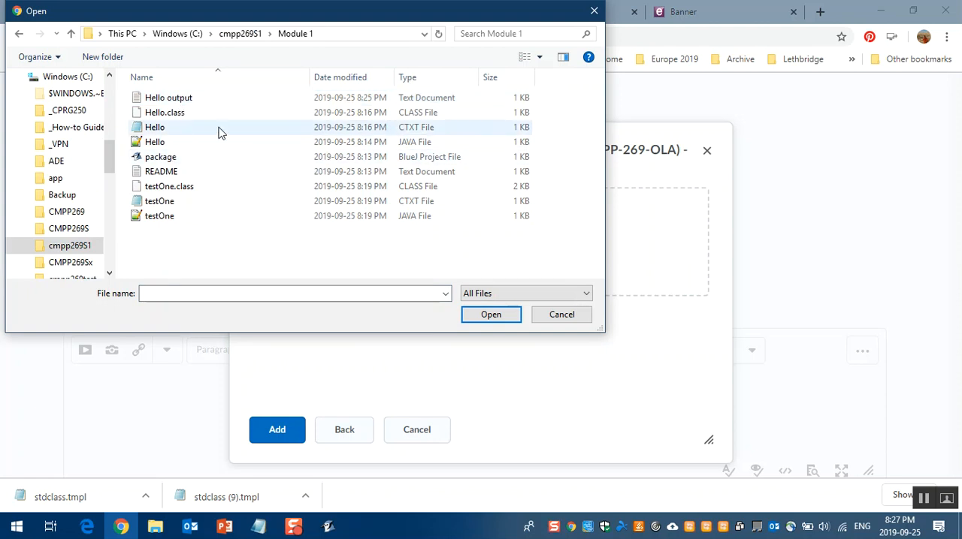
Step: Upload both the Hello Java source file and the Hello output text document and add them to the submission
{"action": "left_click", "coordinate": [401, 145]}
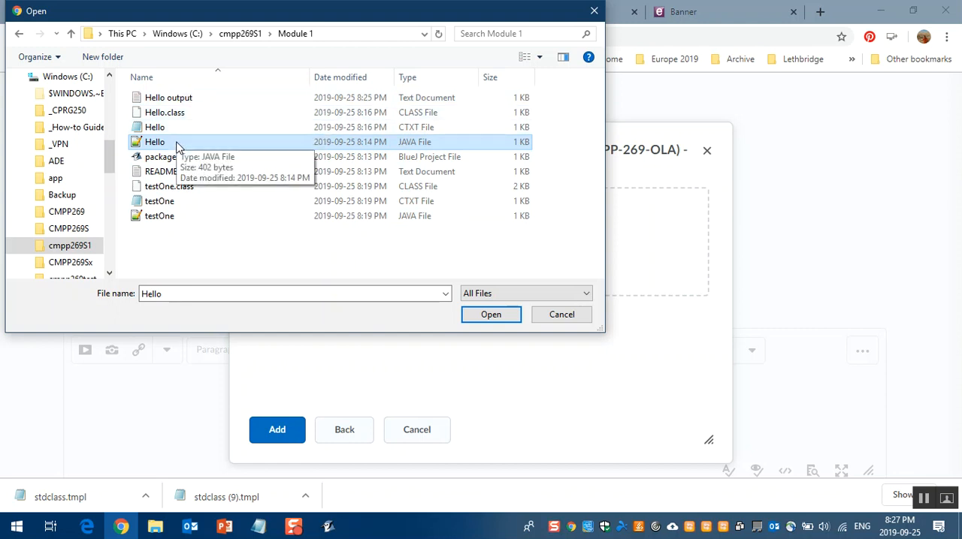
{"action": "left_click", "coordinate": [170, 102], "text": "ctrl"}
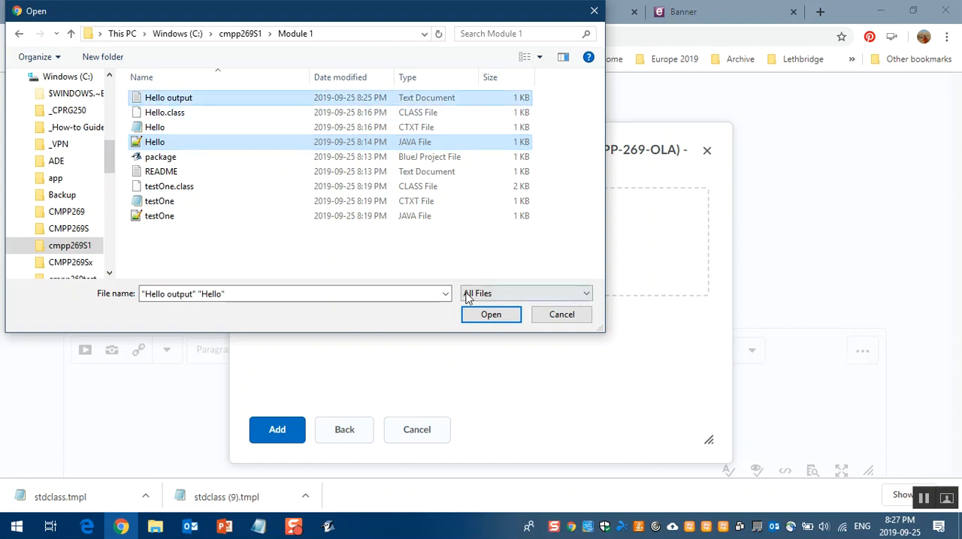
{"action": "left_click", "coordinate": [492, 315]}
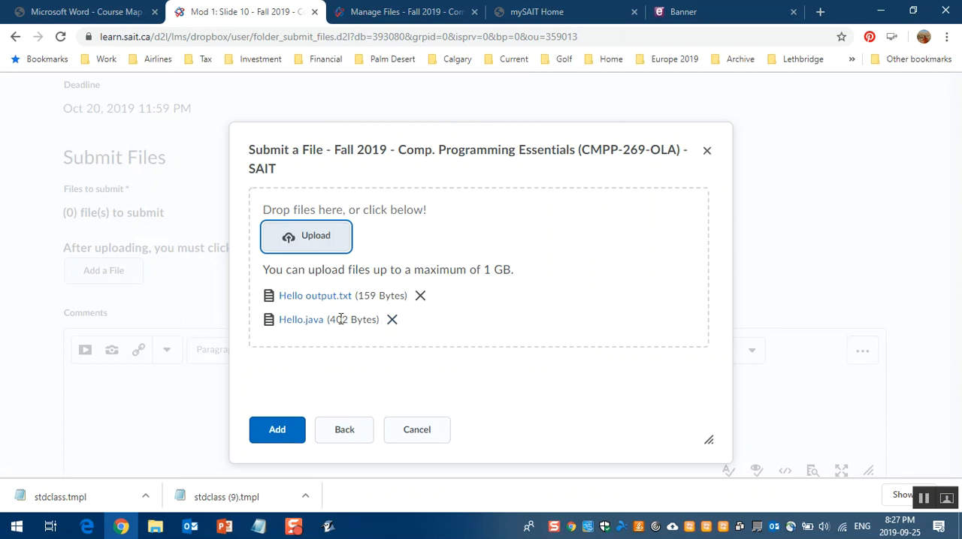
{"action": "left_click", "coordinate": [923, 497]}
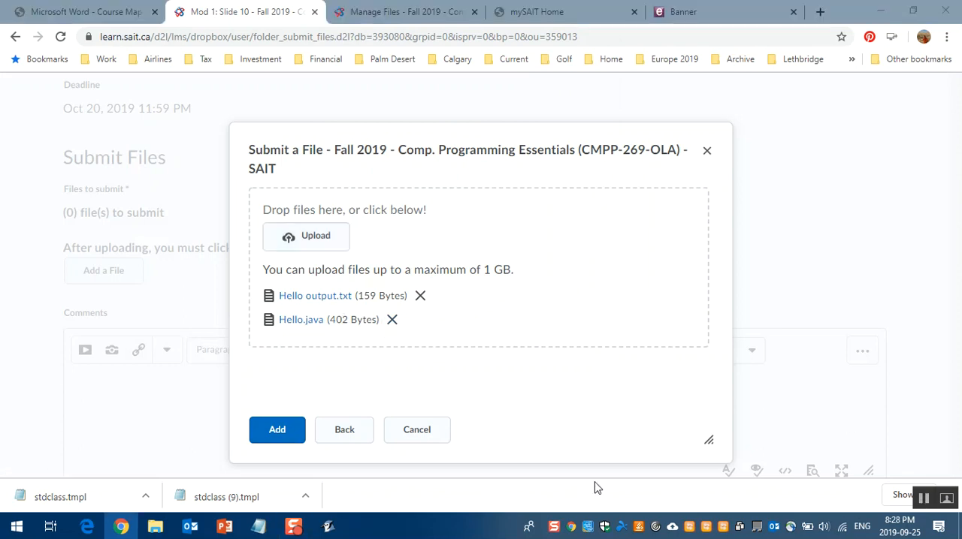
{"action": "left_click", "coordinate": [276, 436]}
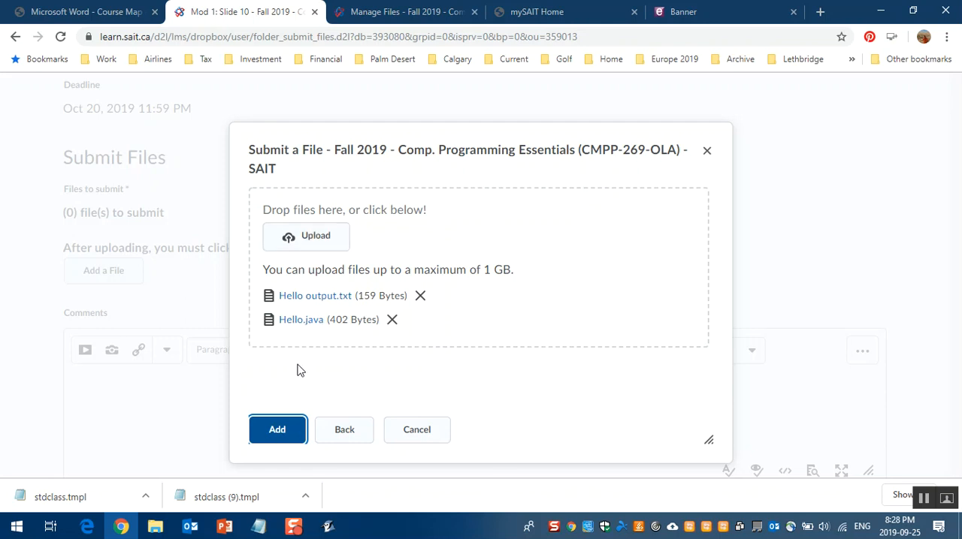
{"action": "left_click", "coordinate": [278, 434]}
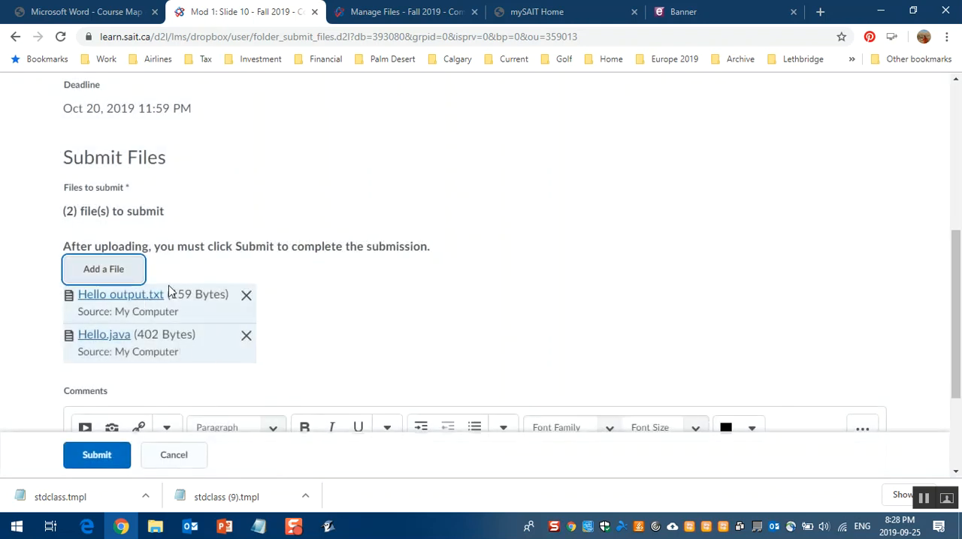
Step: Submit the Mod 1: Slide 10 assignment with its two attached files, leaving the comments empty
{"action": "scroll", "coordinate": [254, 380], "scroll_direction": "down", "scroll_amount": 2}
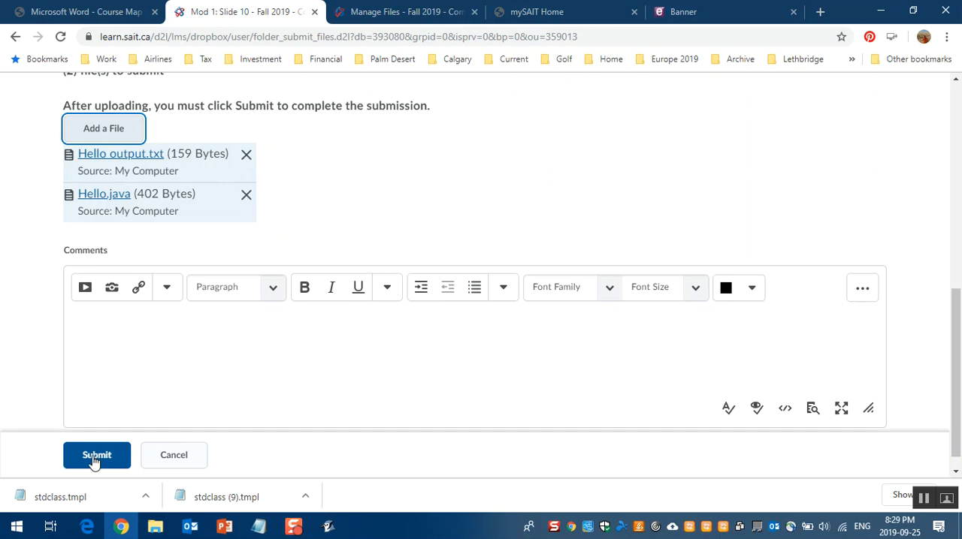
{"action": "left_click", "coordinate": [93, 459]}
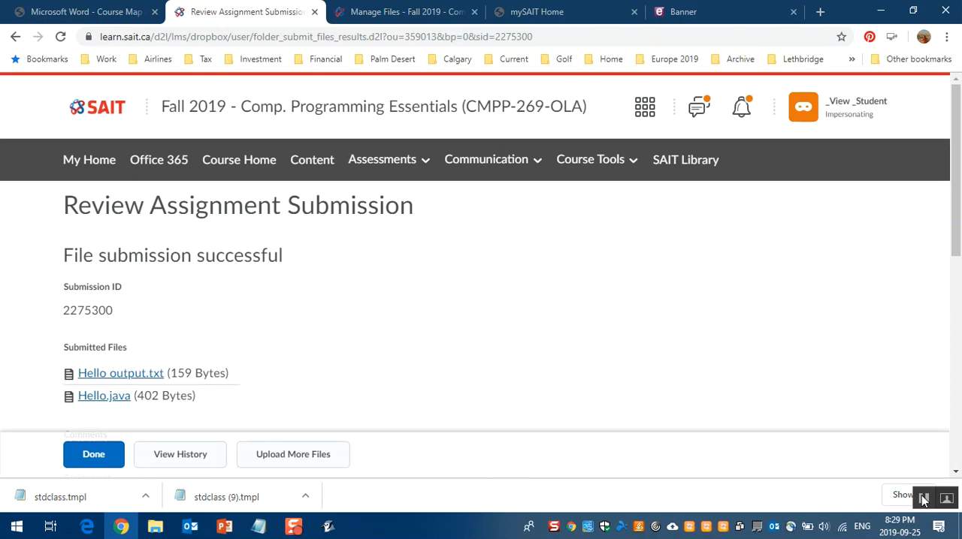
{"action": "left_click", "coordinate": [923, 499]}
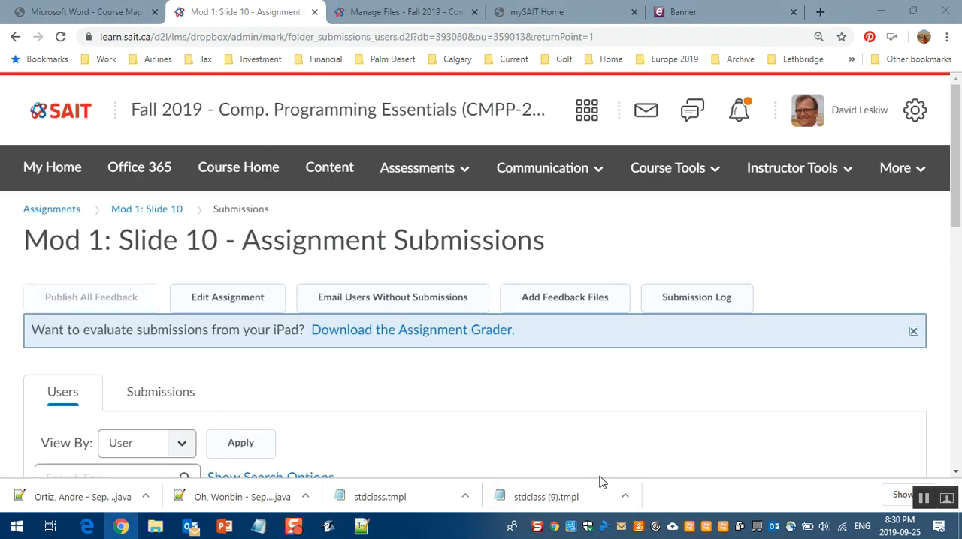